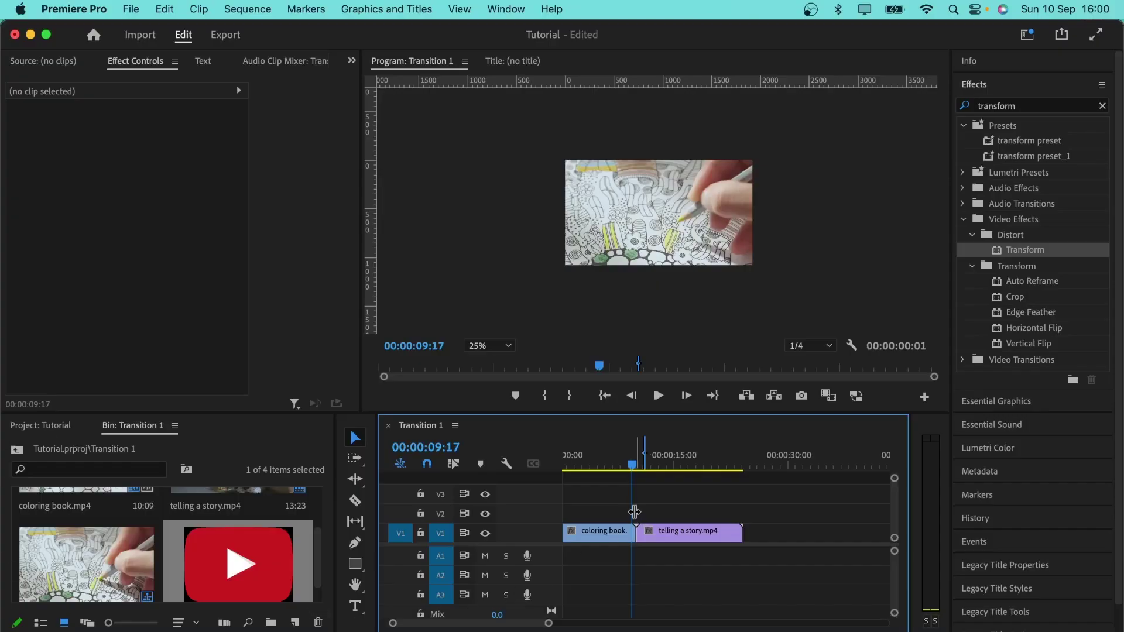
# Place youtube.ai on track V2 so it spans the cut between coloring book.mp4 and telling a story.mp4, with the playhead at the cut.
pyautogui.click(621, 536)
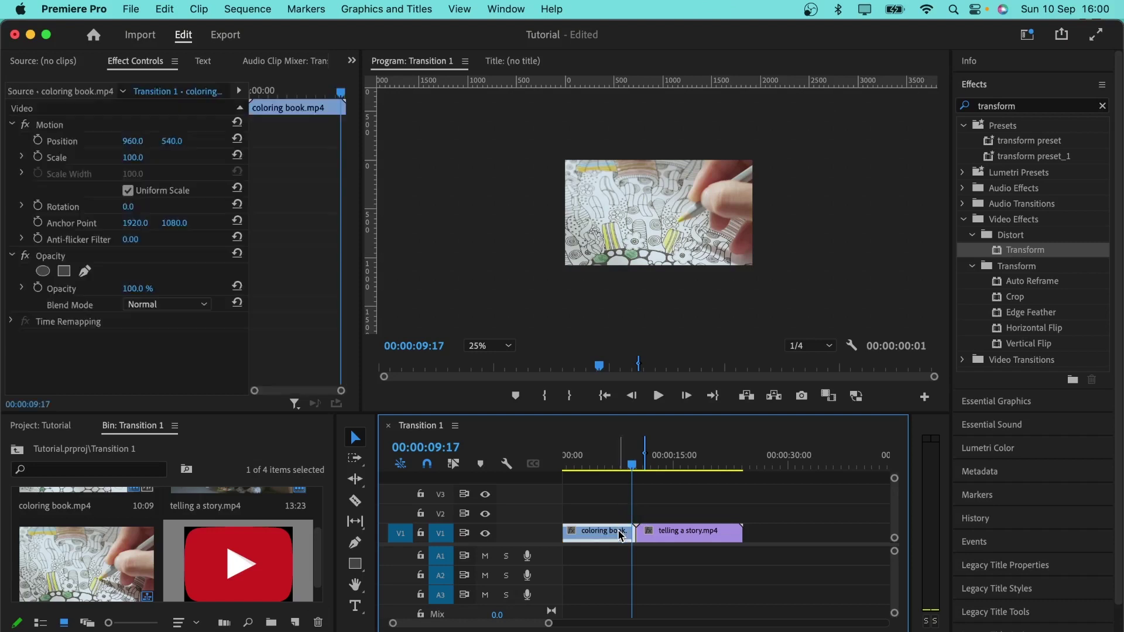
pyautogui.click(670, 536)
pyautogui.click(652, 463)
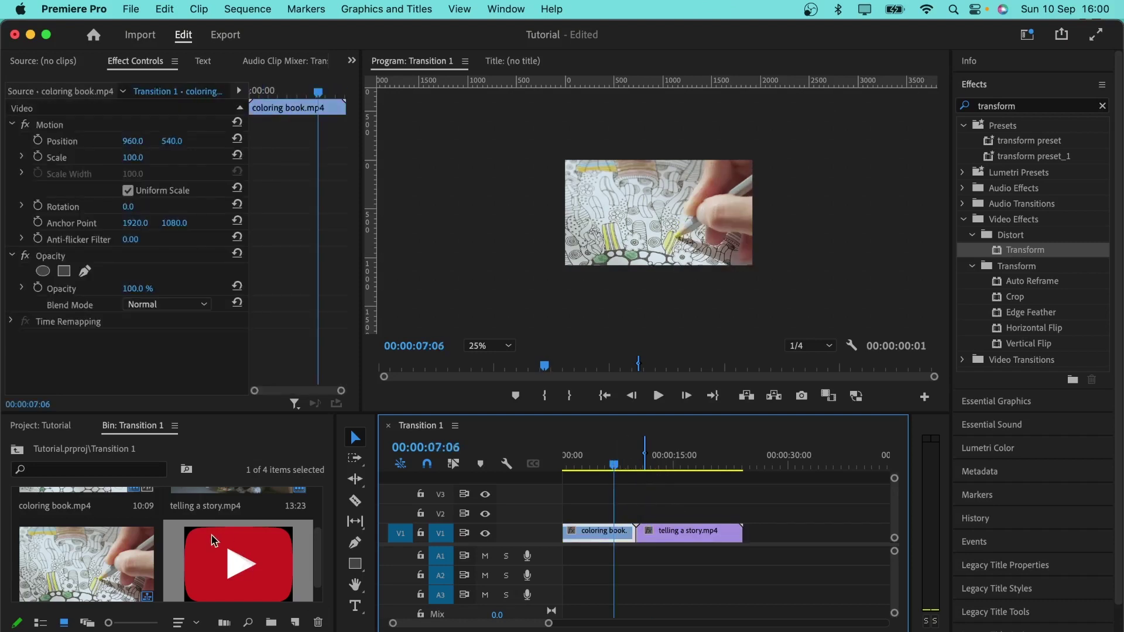
pyautogui.click(237, 556)
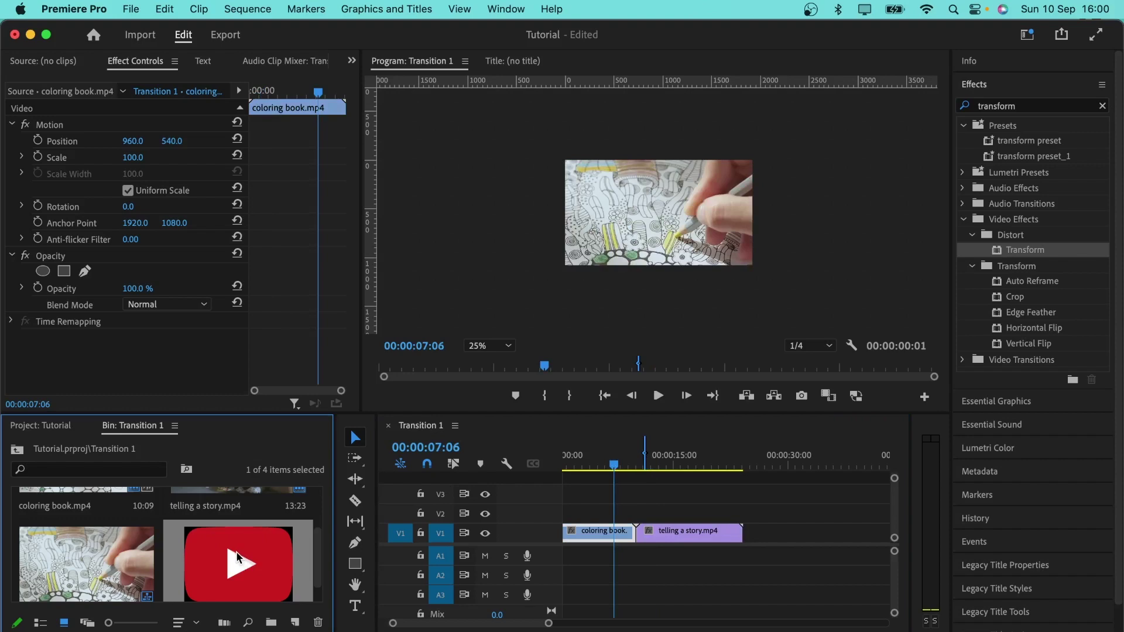
pyautogui.moveTo(237, 557); pyautogui.dragTo(620, 511)
pyautogui.press('=')
pyautogui.moveTo(756, 512); pyautogui.dragTo(750, 517)
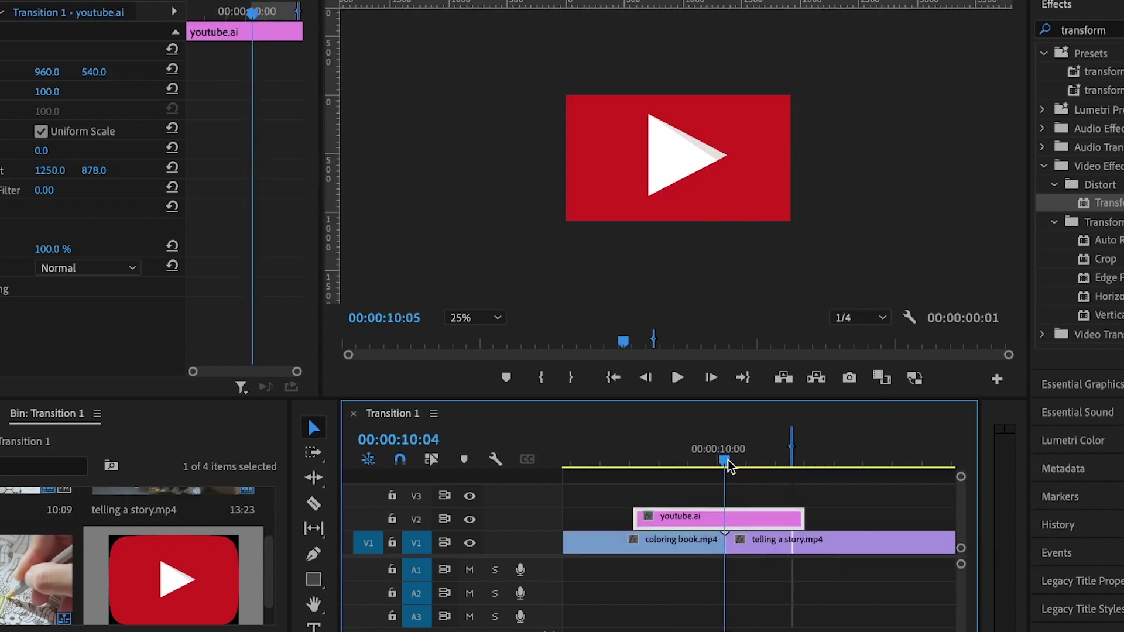
pyautogui.moveTo(728, 458); pyautogui.dragTo(727, 459)
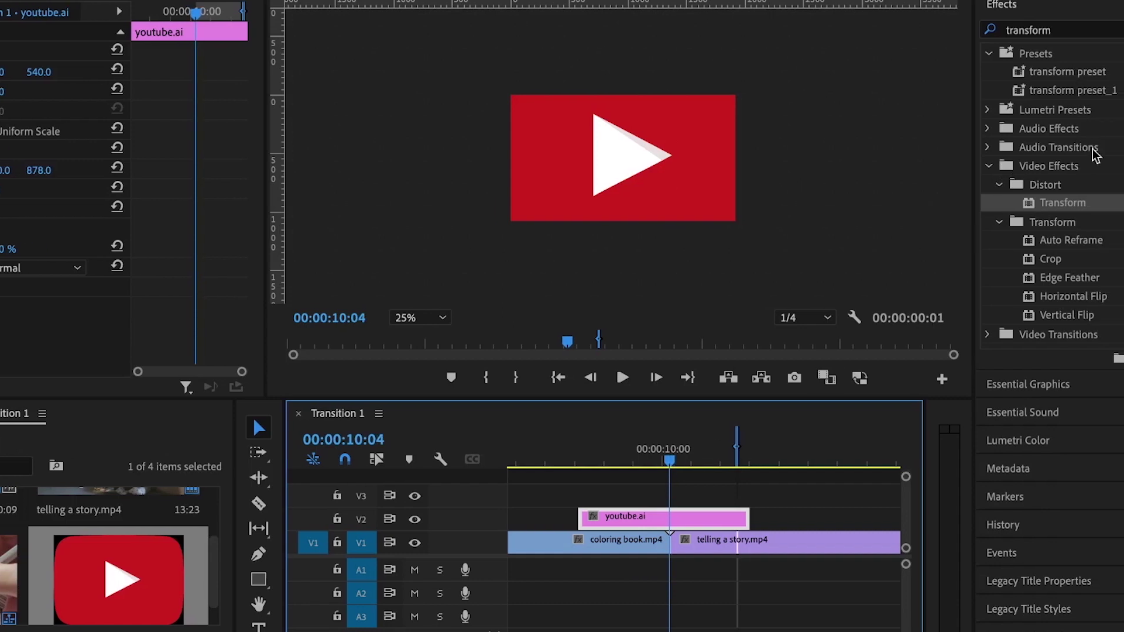
# Apply the Transform effect to the youtube.ai clip and set the effect's Scale to 25.
pyautogui.moveTo(1042, 205); pyautogui.dragTo(659, 525)
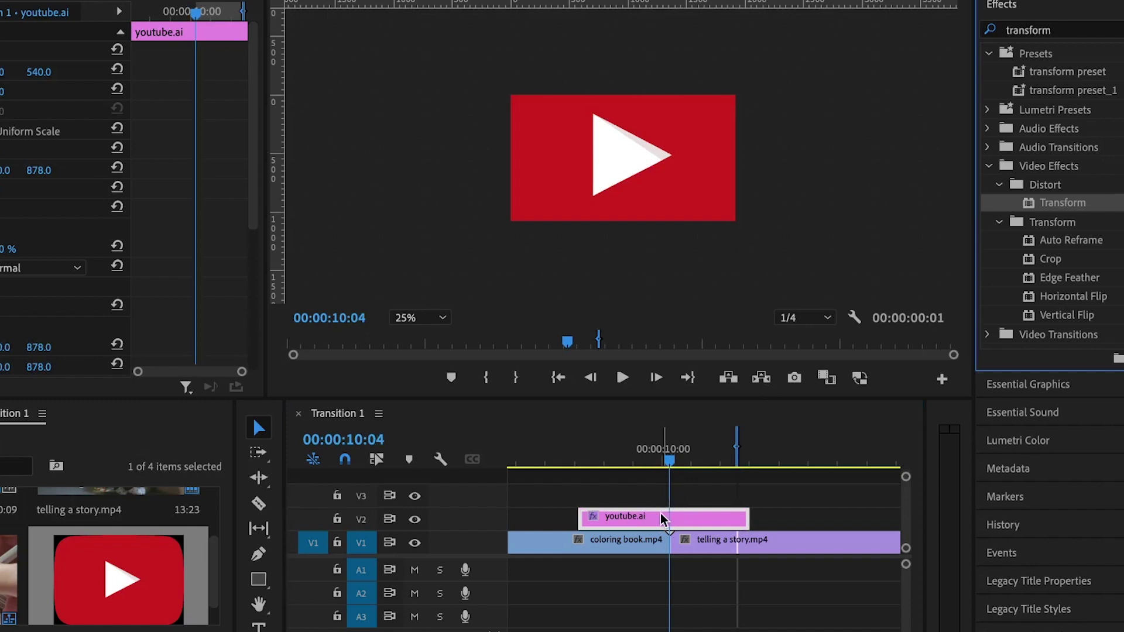
pyautogui.click(626, 511)
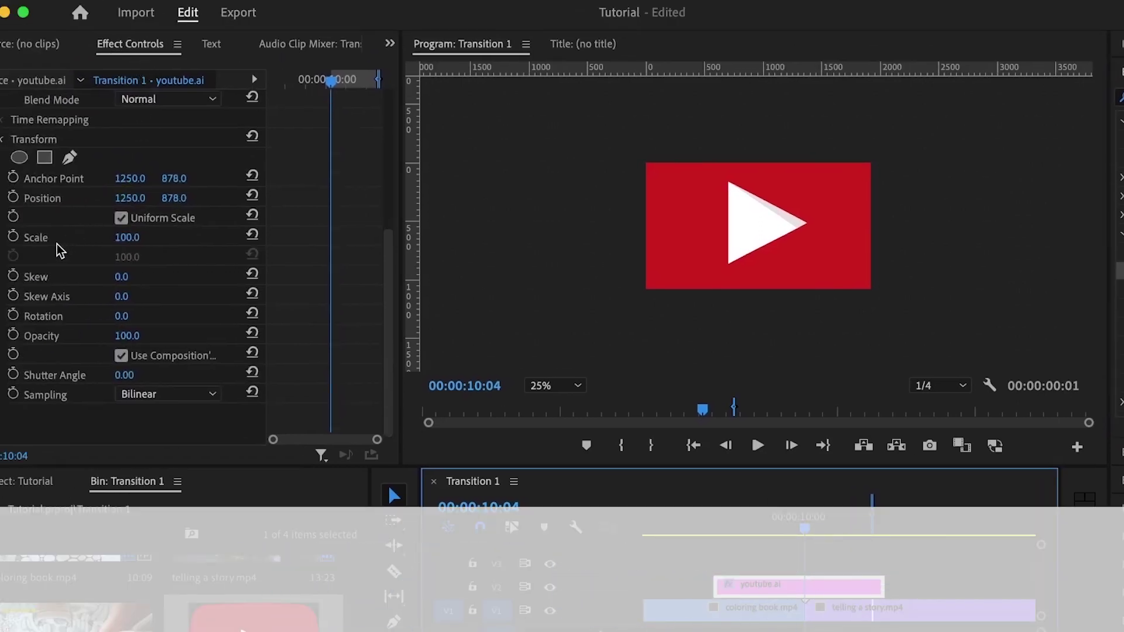
pyautogui.click(131, 237)
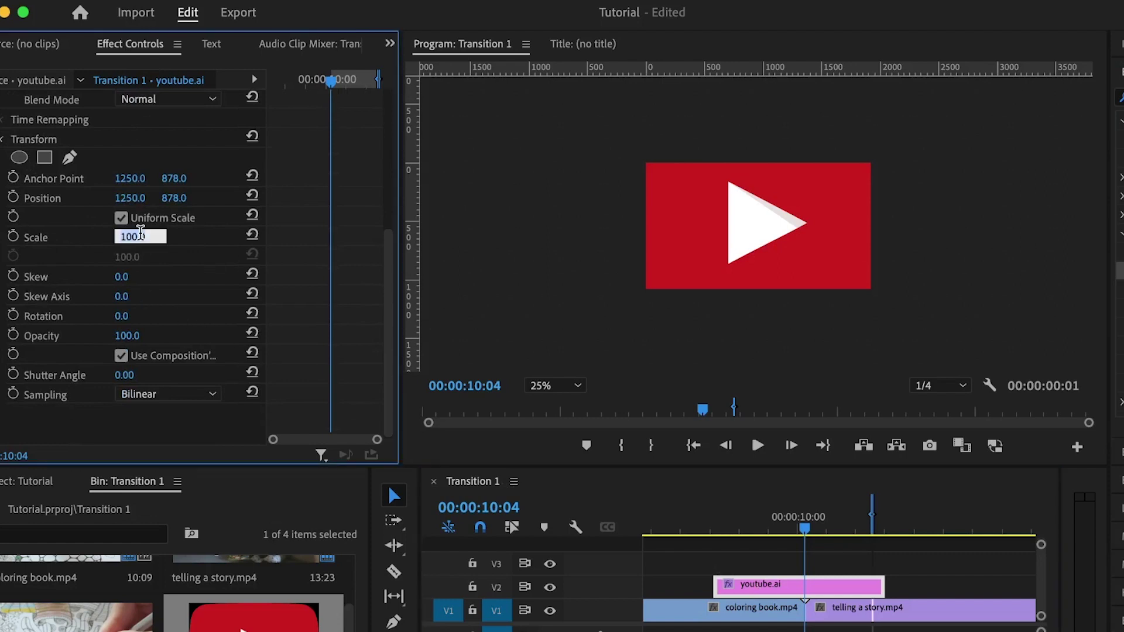
pyautogui.write('25')
pyautogui.press('Return')
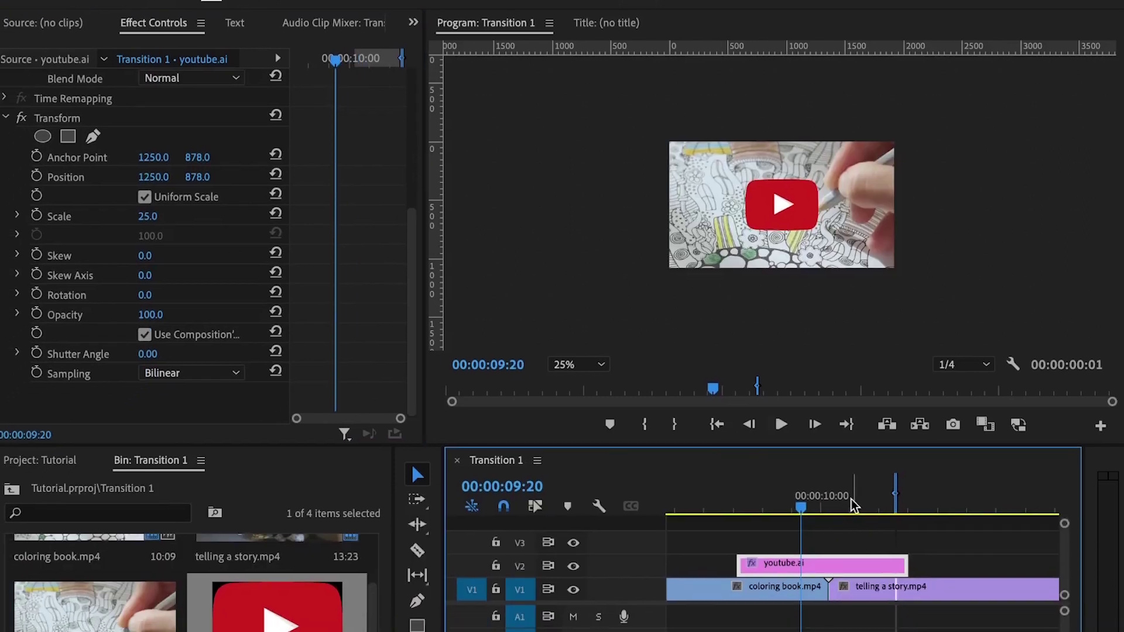
# Start keyframing the Transform effect's Position, Scale and Rotation at 00:00:09:24, ten frames before the cut.
pyautogui.moveTo(828, 506); pyautogui.dragTo(832, 505)
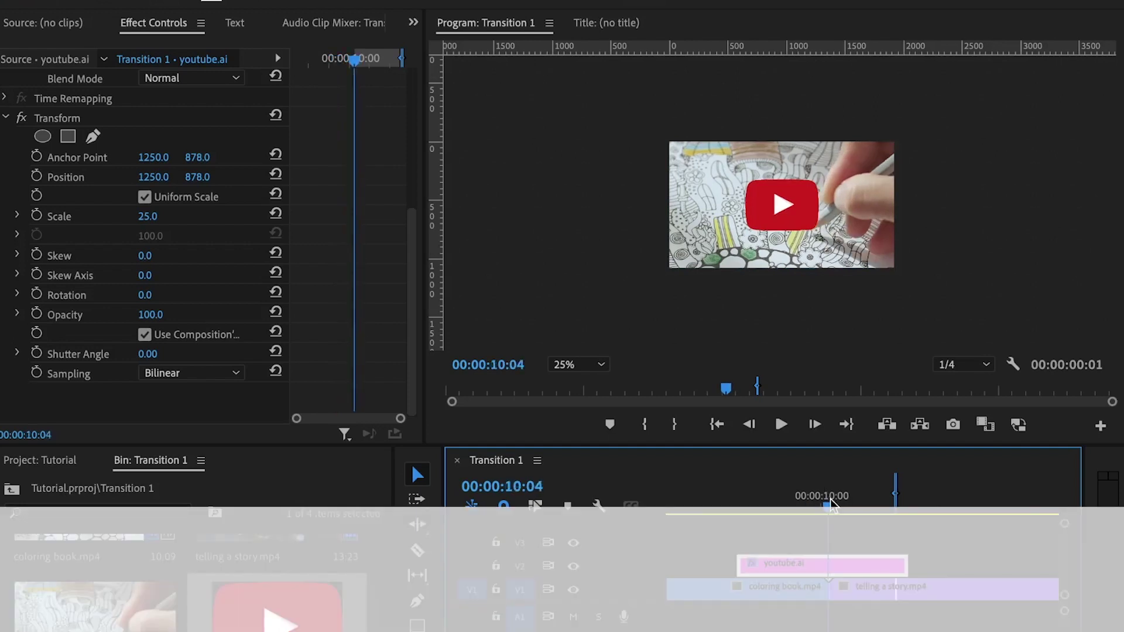
pyautogui.hotkey('shift', 'Left')
pyautogui.hotkey('shift', 'Left')
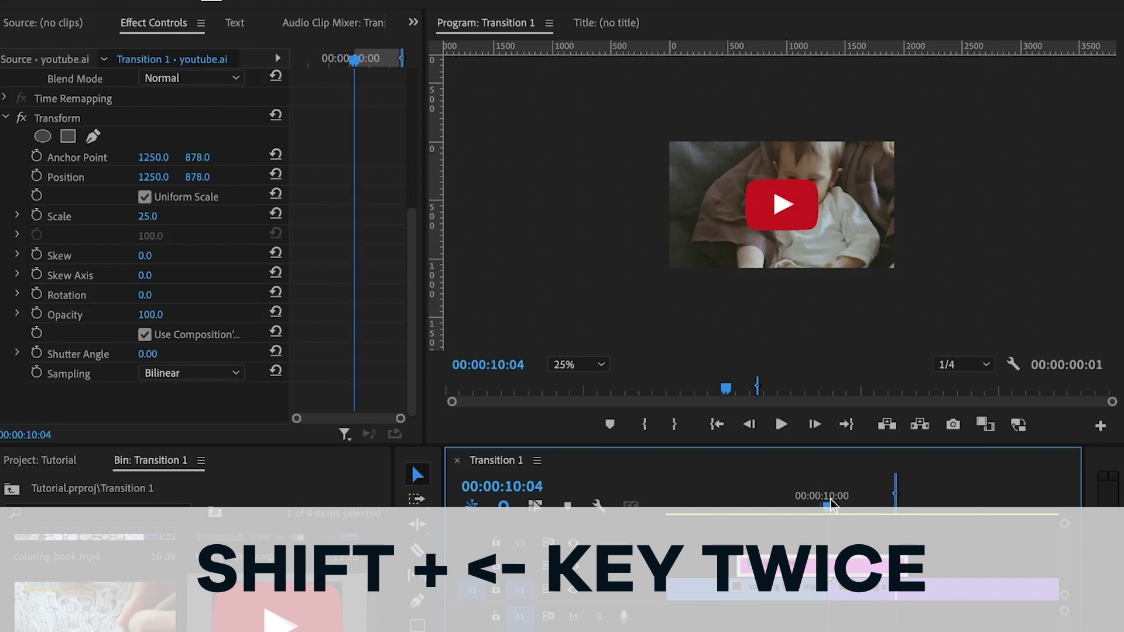
pyautogui.hotkey('shift', 'Left')
pyautogui.hotkey('shift', 'Left')
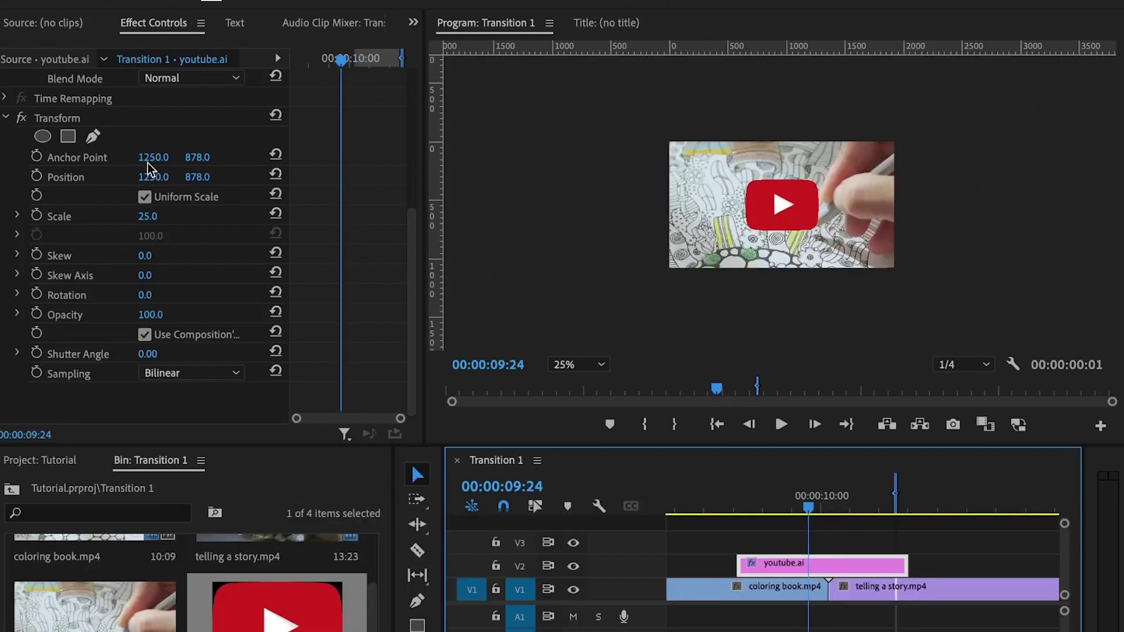
pyautogui.click(36, 176)
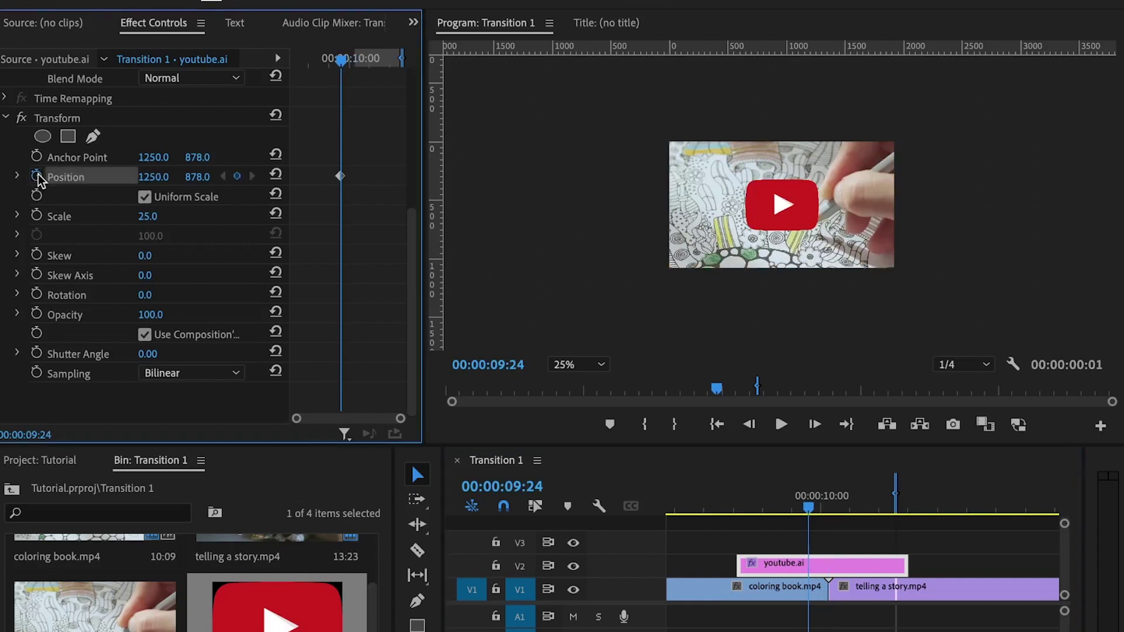
pyautogui.click(36, 216)
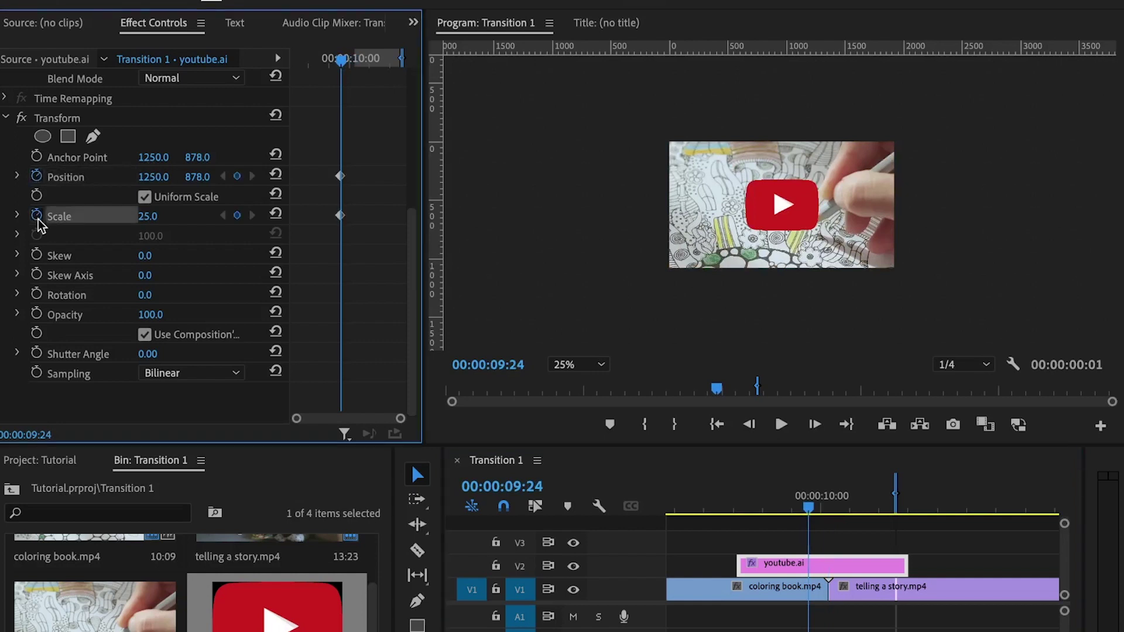
pyautogui.click(37, 294)
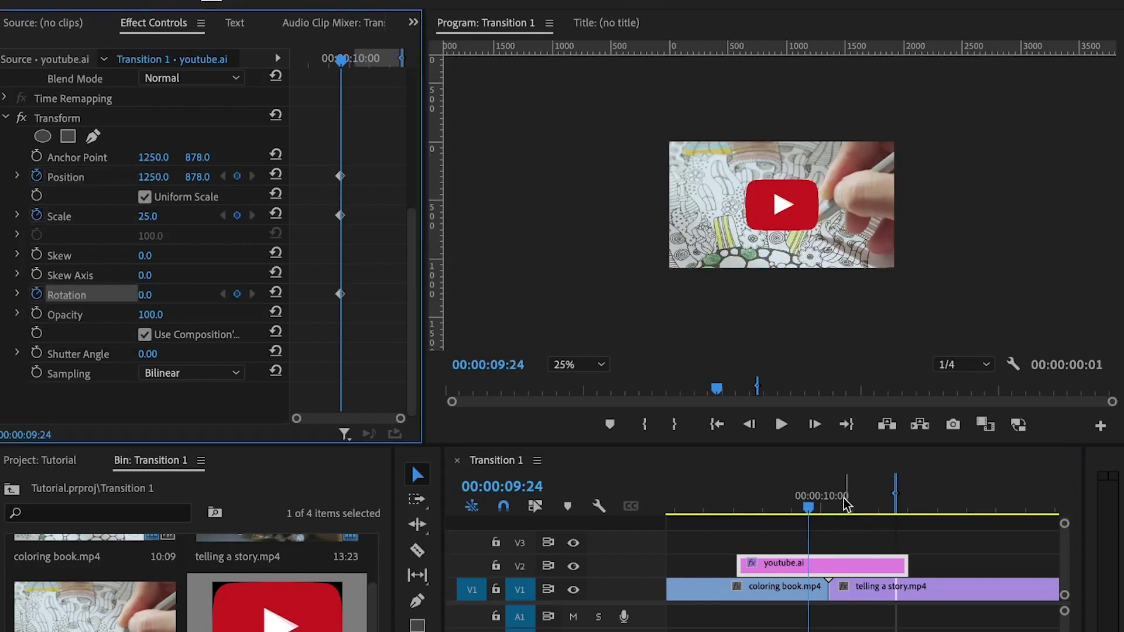
# Add Transform keyframes for Position, Scale and Rotation at the cut, 00:00:10:04.
pyautogui.click(828, 504)
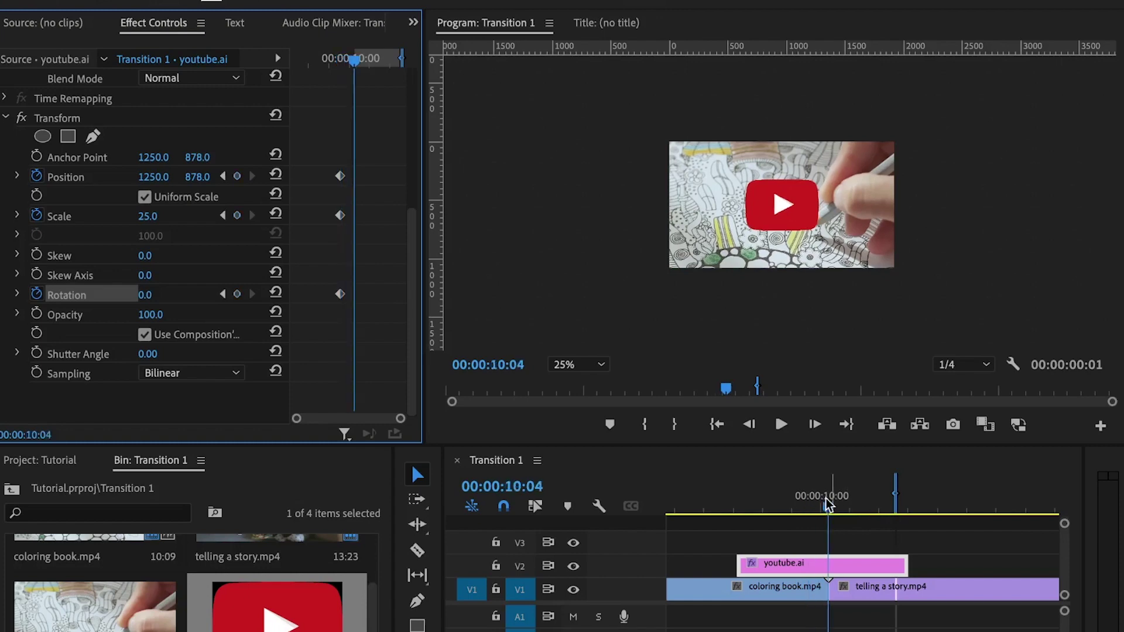
pyautogui.click(238, 176)
pyautogui.click(238, 216)
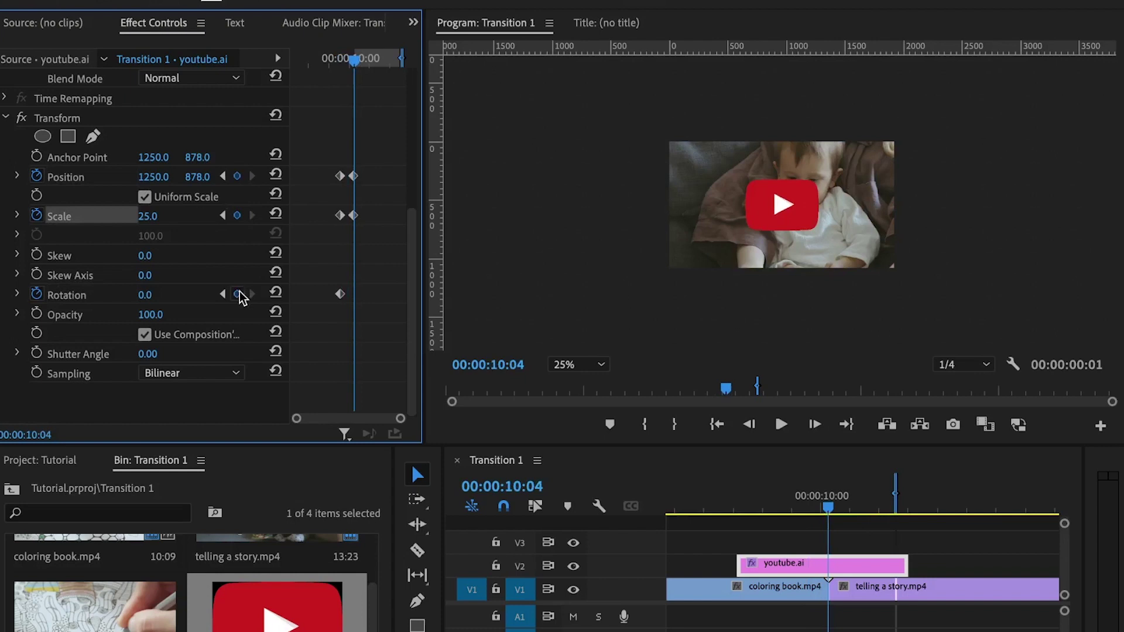
pyautogui.click(237, 294)
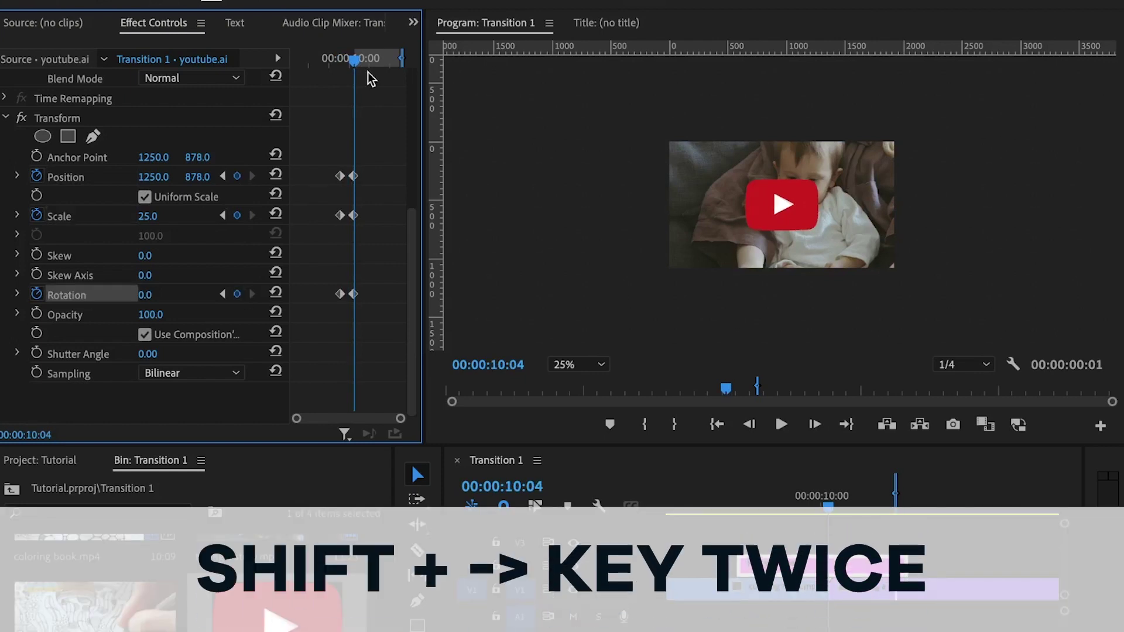
# Add Position, Scale and Rotation keyframes to the Transform effect at 00:00:10:14, ten frames after the cut.
pyautogui.hotkey('shift', 'Right')
pyautogui.hotkey('shift', 'Right')
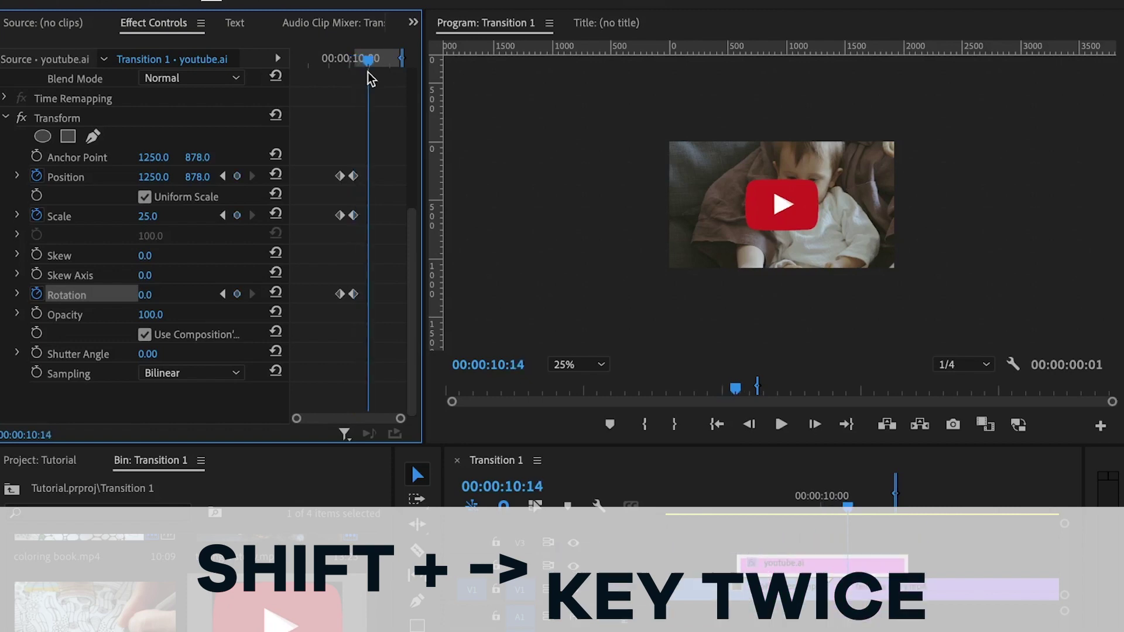
pyautogui.click(237, 176)
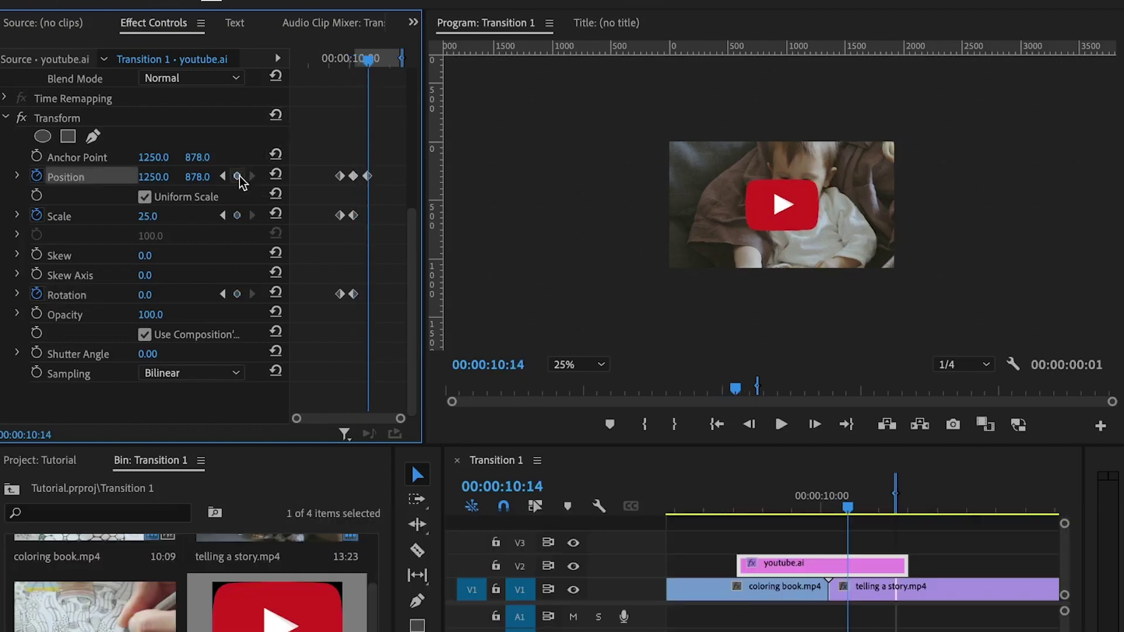
pyautogui.click(238, 216)
pyautogui.click(237, 295)
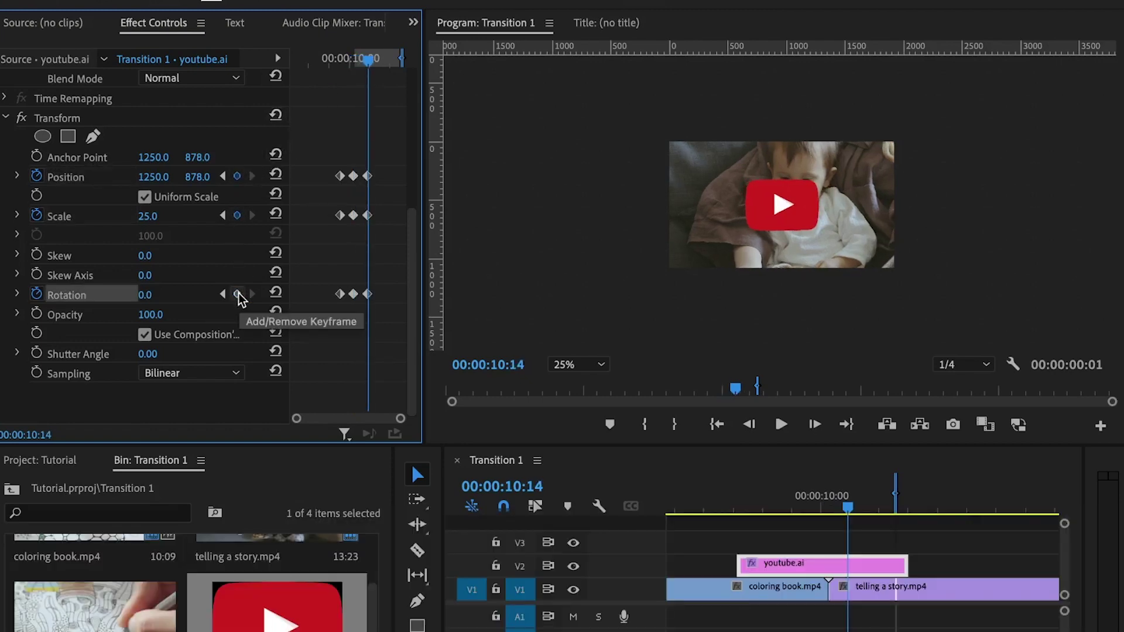
# At the first keyframe, set the Transform effect's vertical Position to 1664 so the logo sits below the frame.
pyautogui.click(222, 294)
pyautogui.click(263, 402)
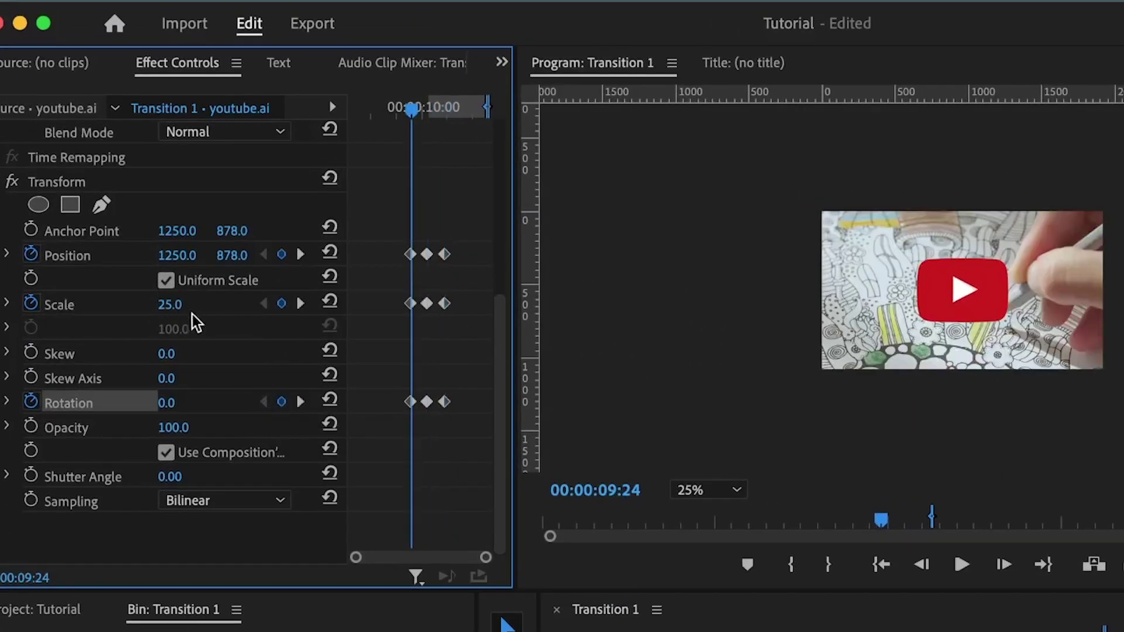
pyautogui.click(174, 307)
pyautogui.click(224, 255)
pyautogui.moveTo(225, 257); pyautogui.dragTo(339, 257)
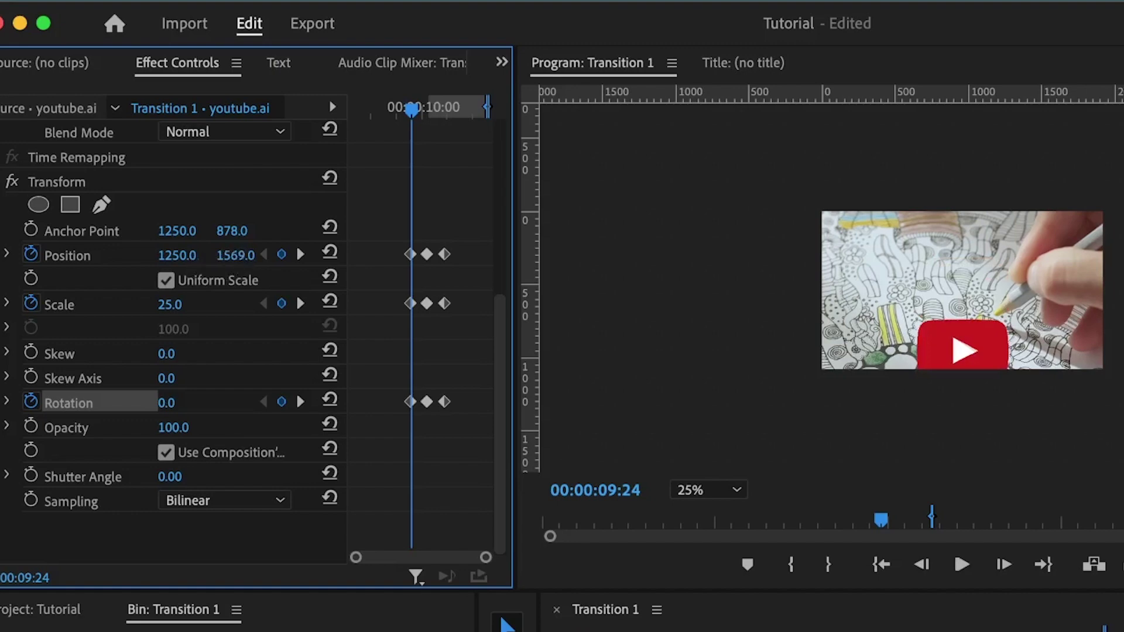
# At the middle keyframe, set the Transform effect's Scale to 90 so the logo fills the frame.
pyautogui.click(428, 108)
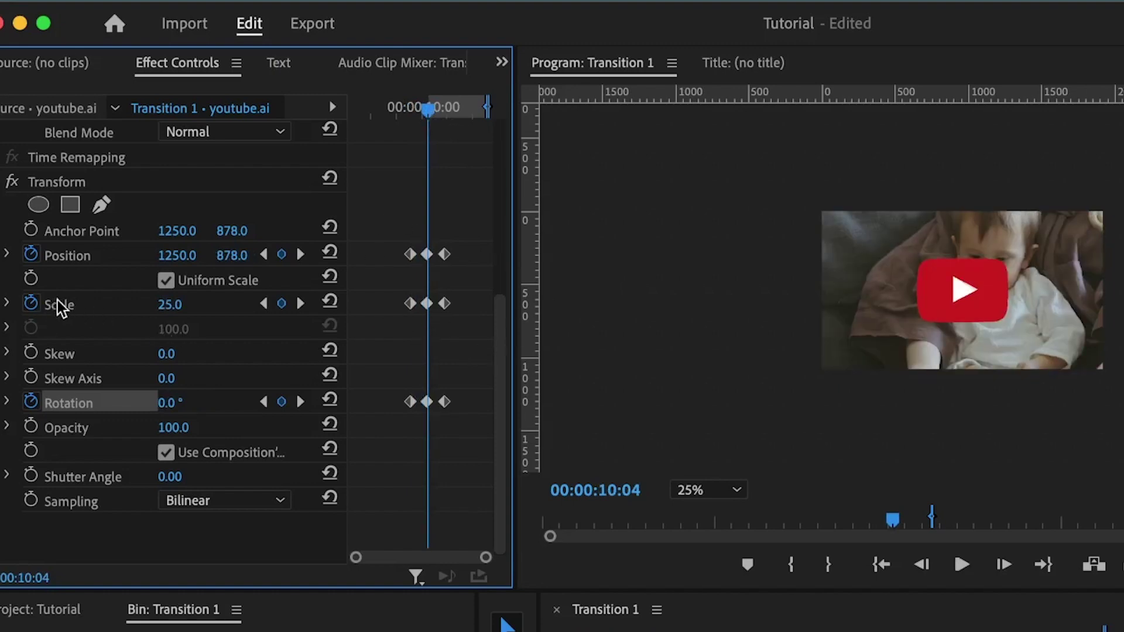
pyautogui.click(171, 307)
pyautogui.write('90')
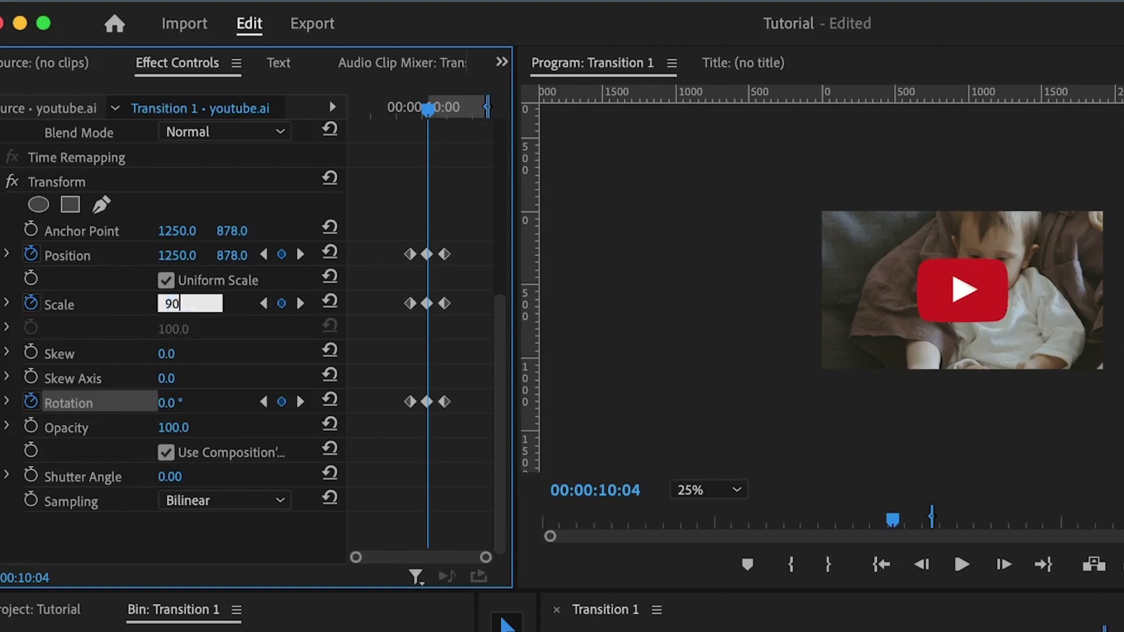
pyautogui.press('Return')
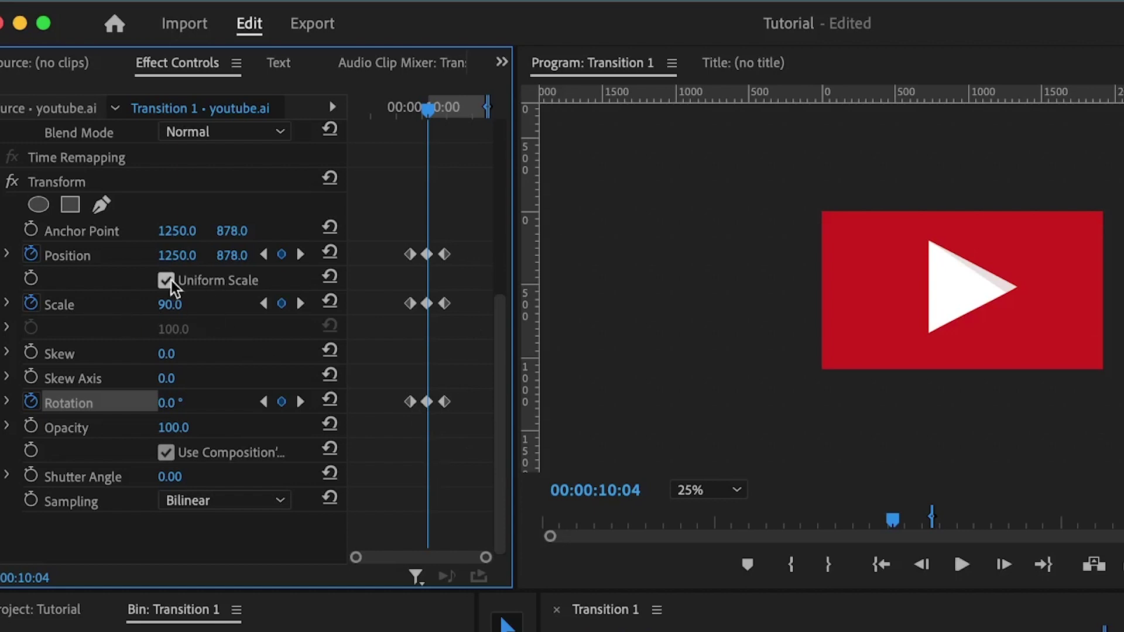
# Copy the first Position keyframe of the Transform effect onto the last keyframe at 00:00:10:14.
pyautogui.click(445, 255)
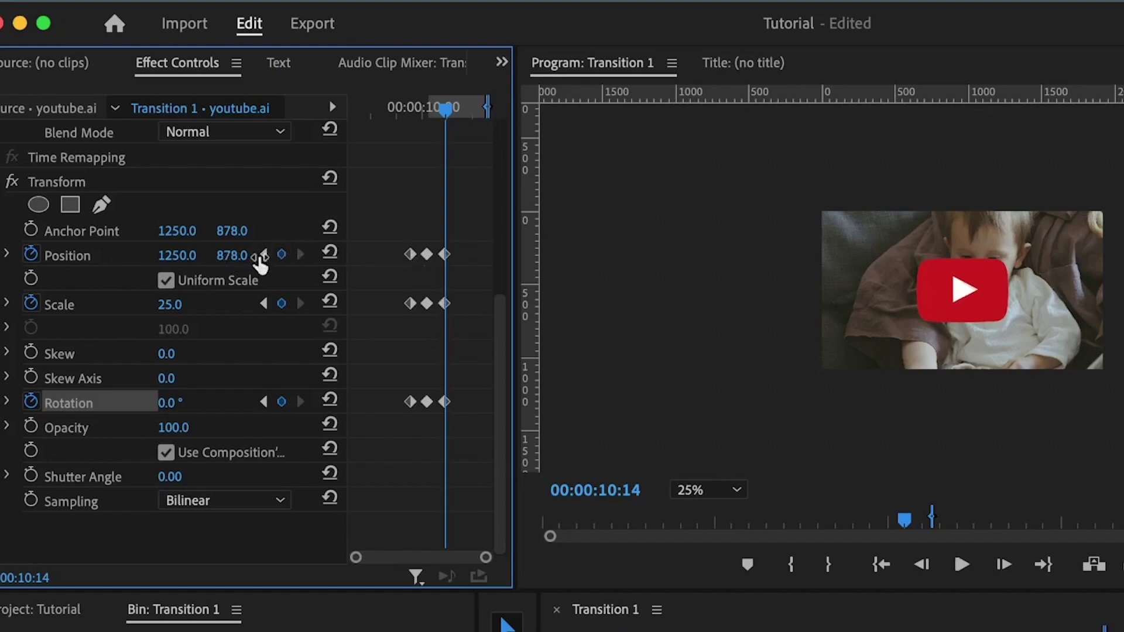
pyautogui.click(410, 255)
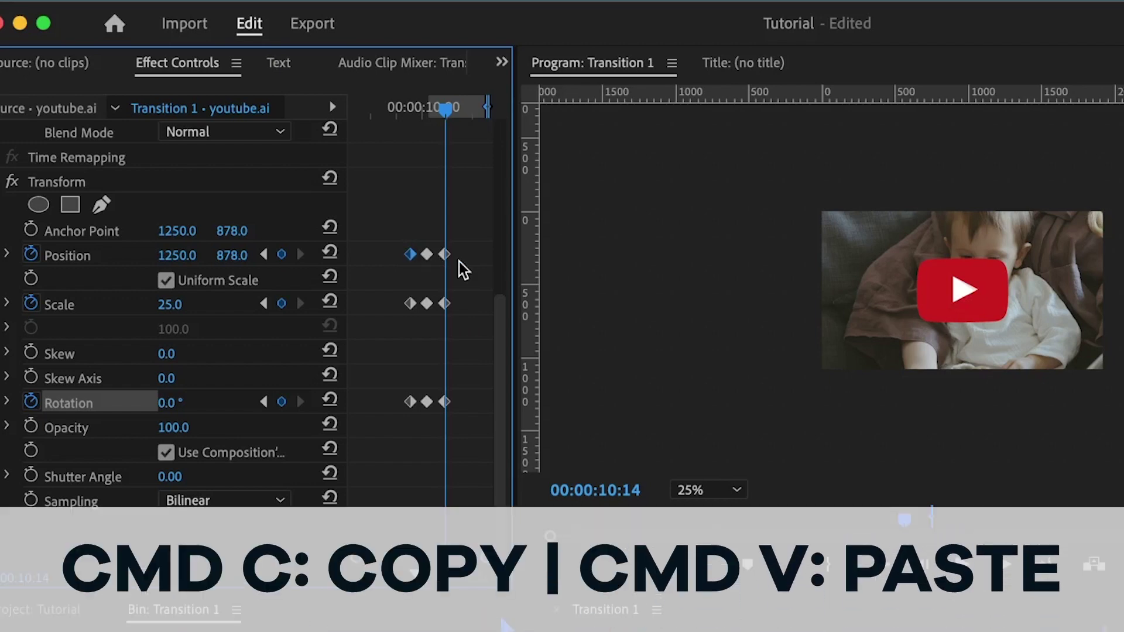
pyautogui.press('super+v')
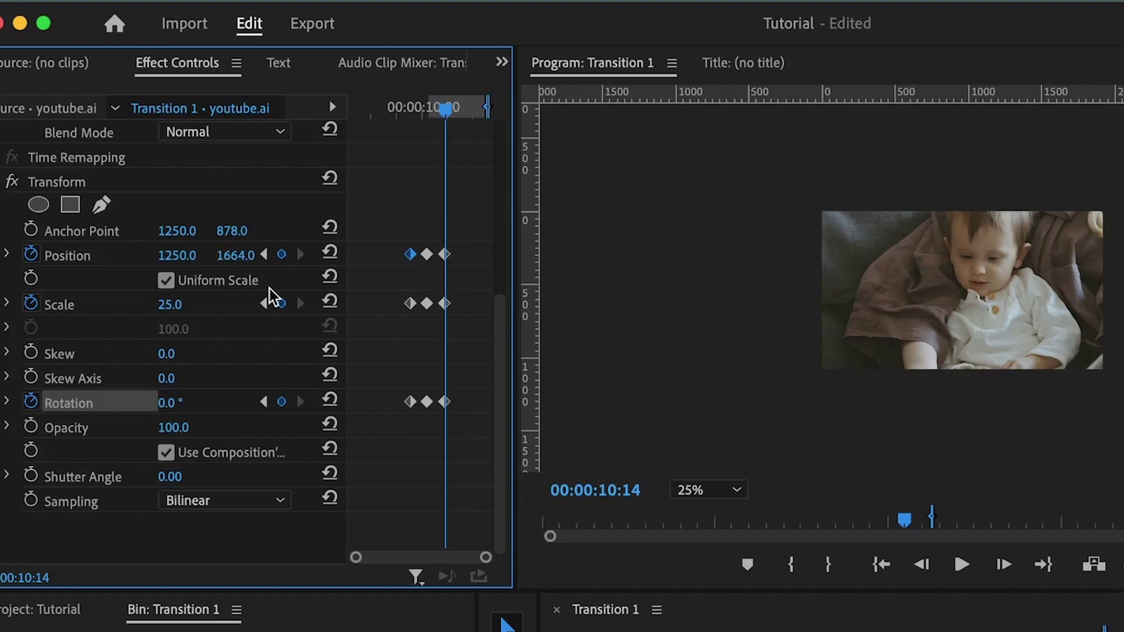
# At the last keyframe, set the Transform effect's Scale to 0 and Rotation to 360 degrees.
pyautogui.click(181, 304)
pyautogui.write('0')
pyautogui.click(183, 401)
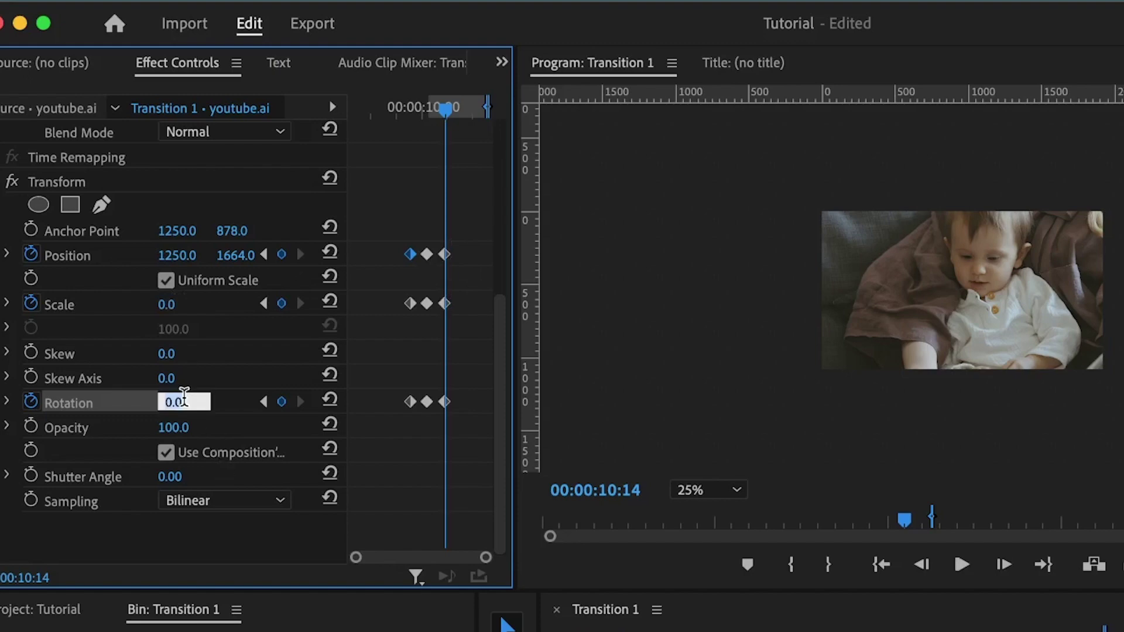
pyautogui.write('360')
pyautogui.press('Return')
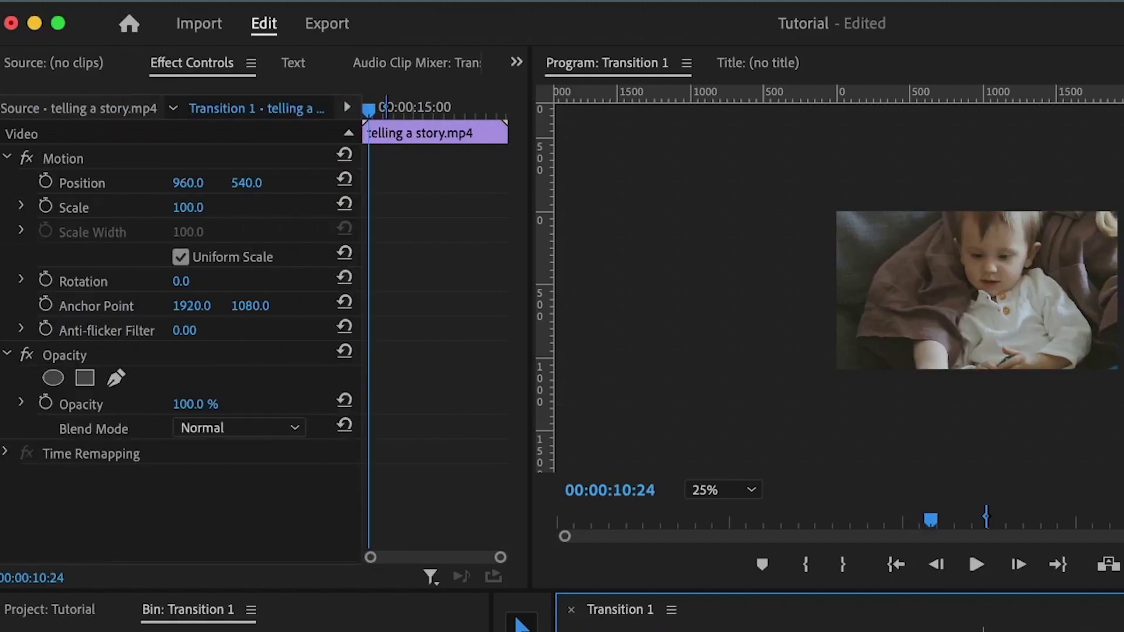
# Change the temporal interpolation of all Position, Scale and Rotation keyframes on youtube.ai to Bezier.
pyautogui.scroll(-6, 375, 351)
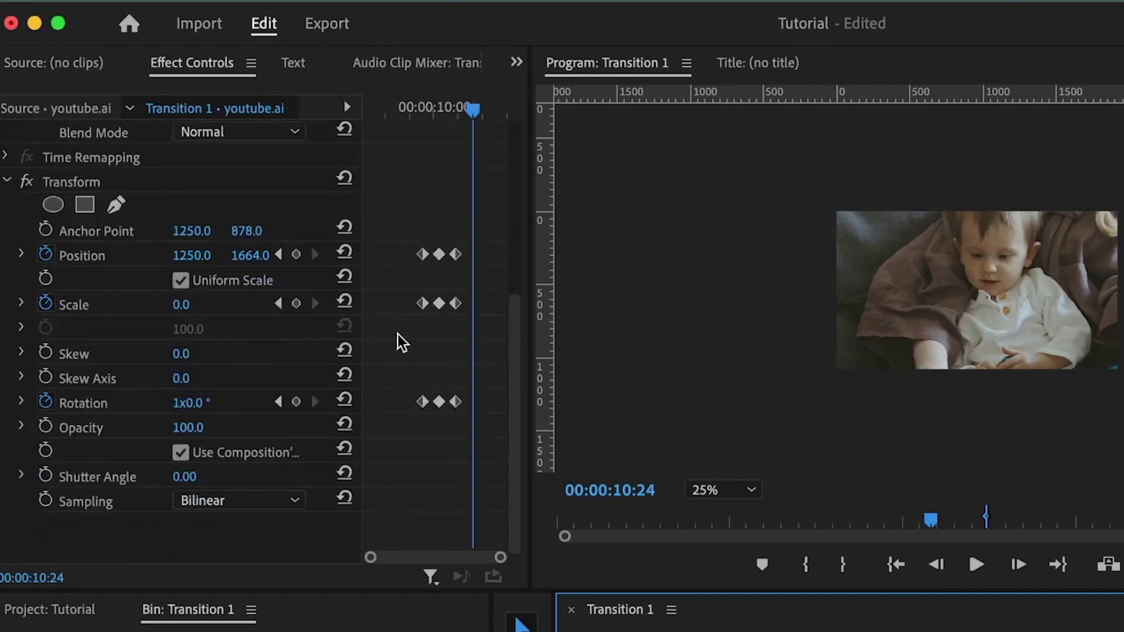
pyautogui.moveTo(398, 246); pyautogui.dragTo(484, 422)
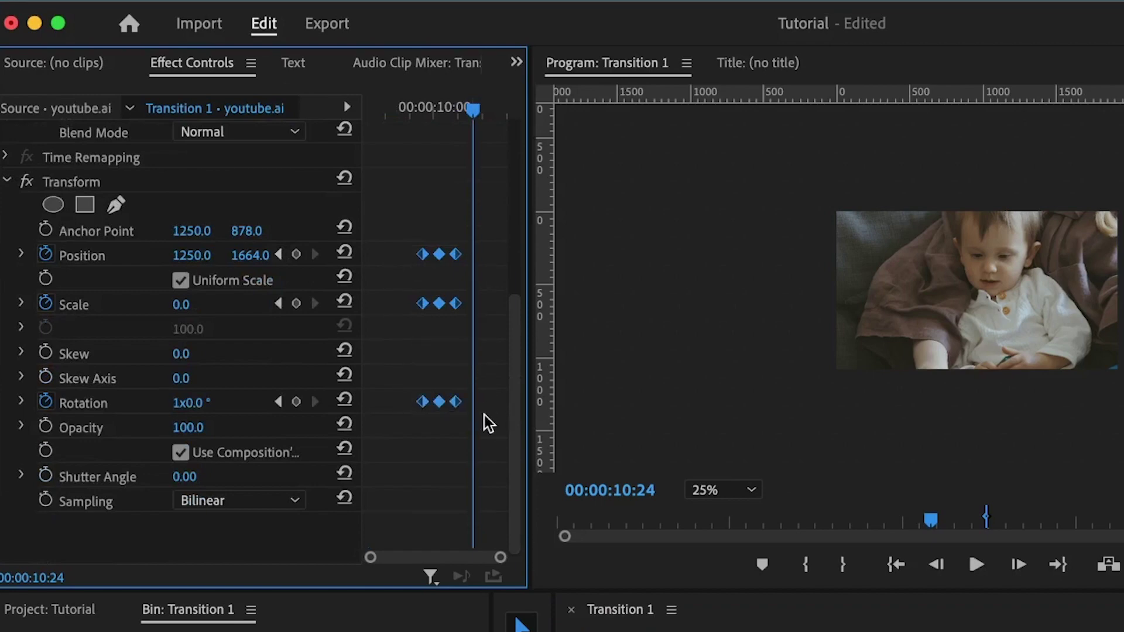
pyautogui.rightClick(424, 402)
pyautogui.moveTo(530, 527)
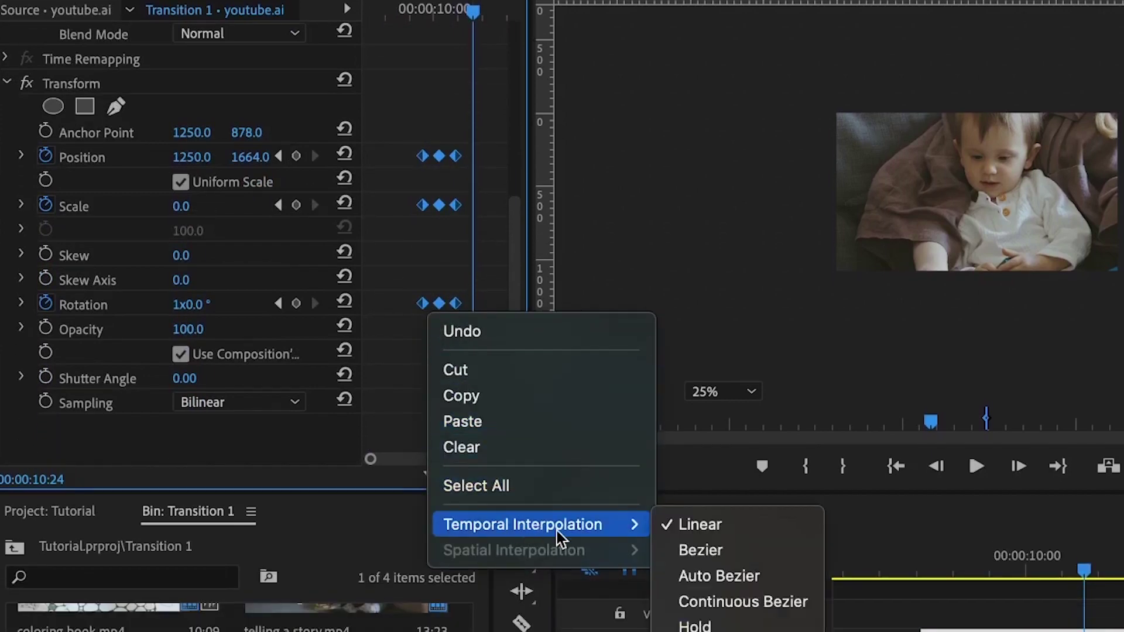
pyautogui.click(725, 549)
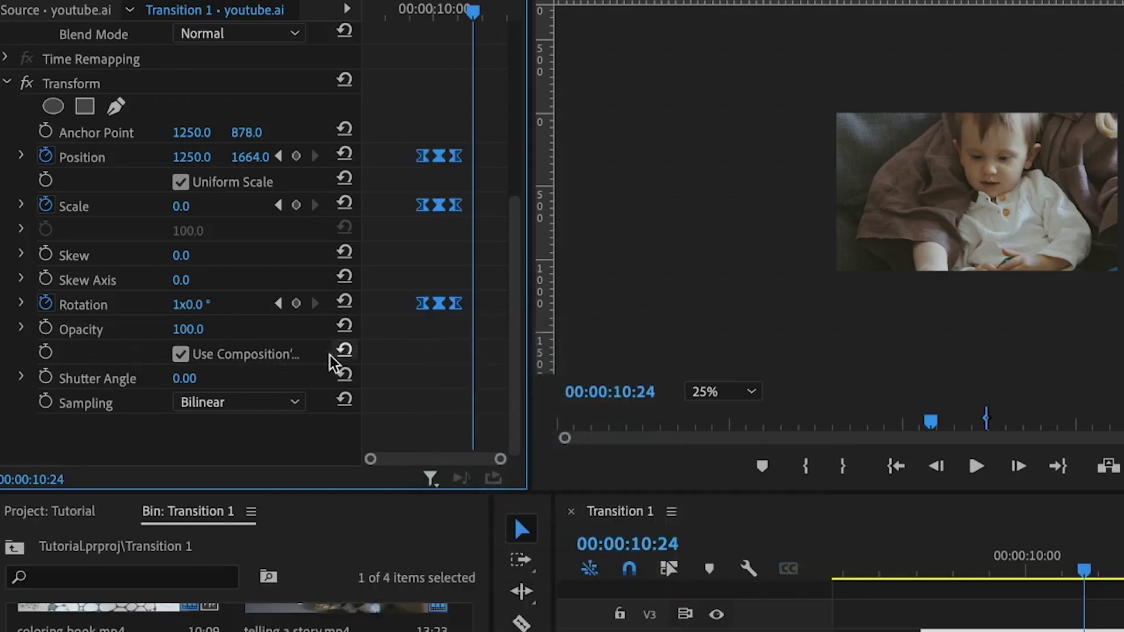
# Set the Transform effect's Shutter Angle to 360 on youtube.ai and turn off Use Composition's Shutter Angle.
pyautogui.moveTo(532, 342); pyautogui.dragTo(745, 364)
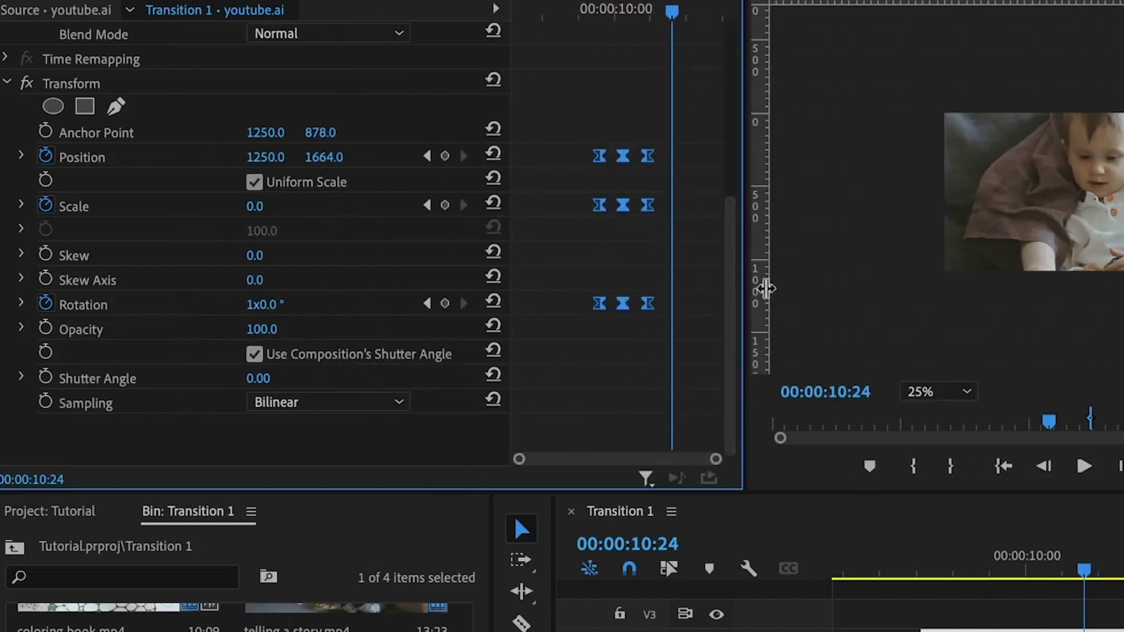
pyautogui.click(262, 379)
pyautogui.write('360')
pyautogui.click(254, 354)
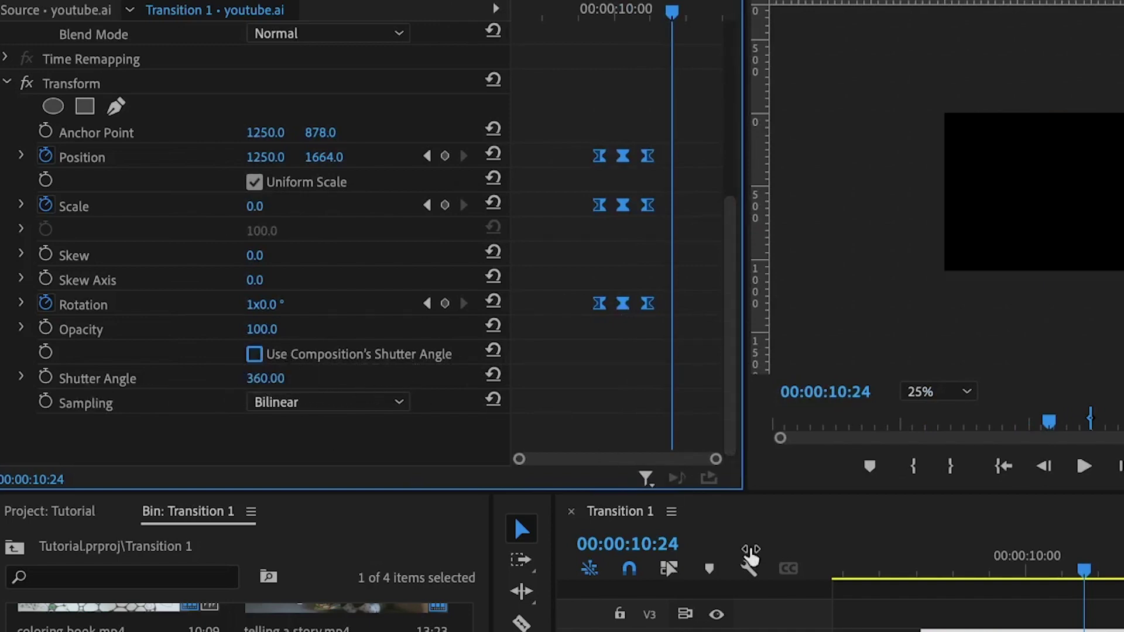
pyautogui.click(908, 569)
pyautogui.click(965, 571)
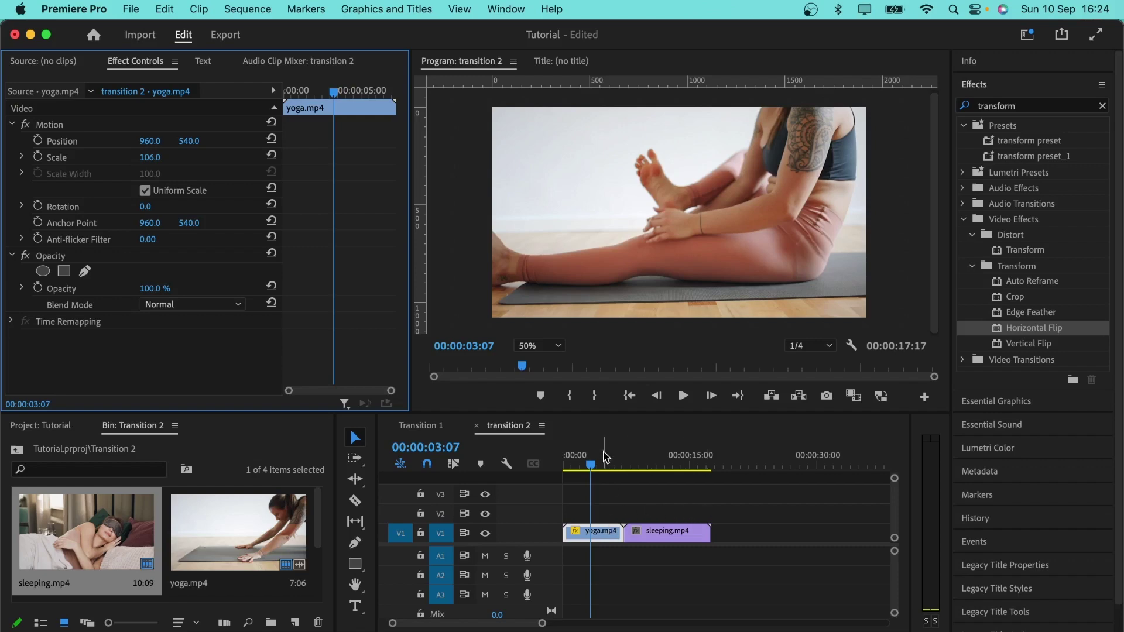
# Apply the Replicate effect to yoga.mp4 in the transition 2 sequence and set its Count to 3.
pyautogui.moveTo(602, 467)
pyautogui.mouseDown()
pyautogui.moveTo(631, 467)
pyautogui.moveTo(601, 467)
pyautogui.mouseUp()
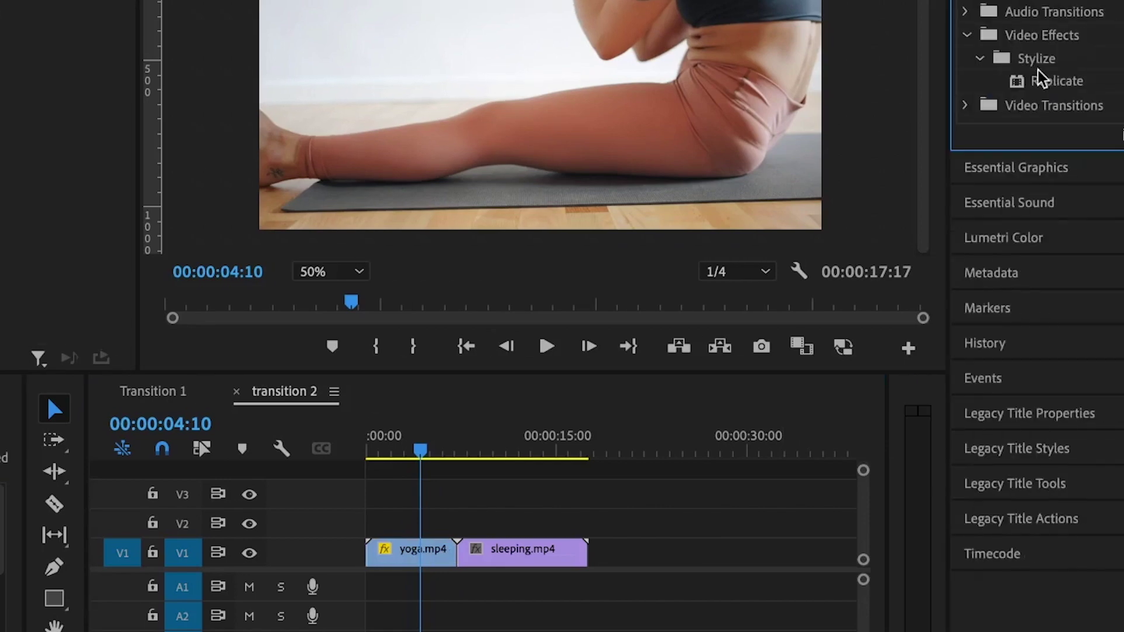
pyautogui.moveTo(1045, 85); pyautogui.dragTo(318, 554)
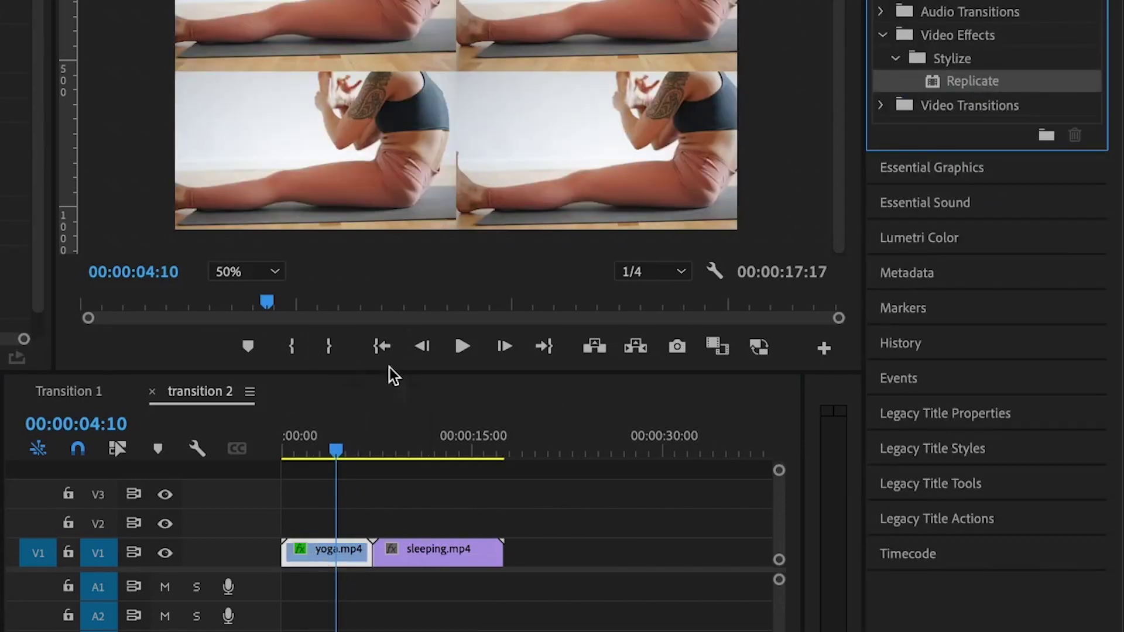
pyautogui.click(318, 555)
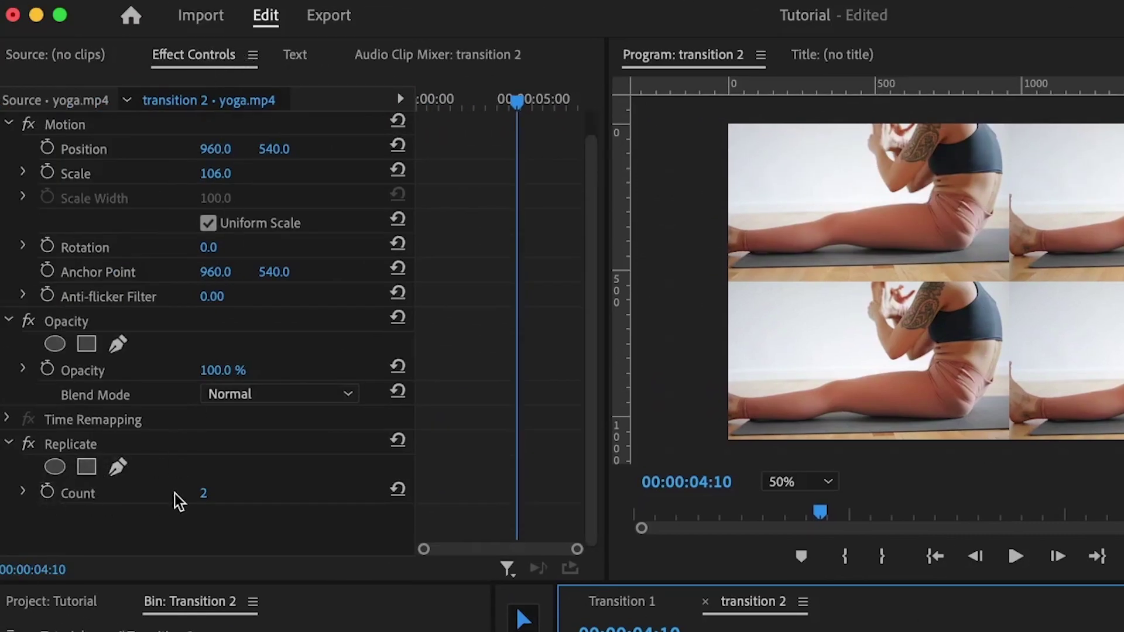
pyautogui.click(203, 493)
pyautogui.write('3')
pyautogui.press('Return')
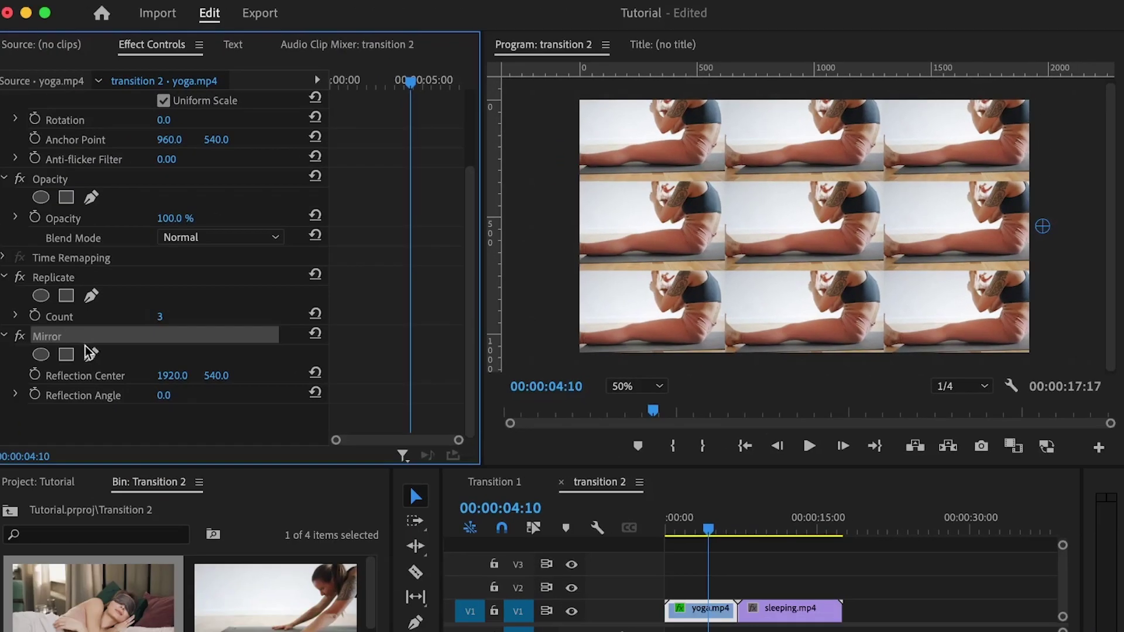
# Set the first Mirror effect on yoga.mp4 to a Reflection Angle of 90 degrees and a Reflection Center of 1920, 704.
pyautogui.click(174, 392)
pyautogui.click(119, 420)
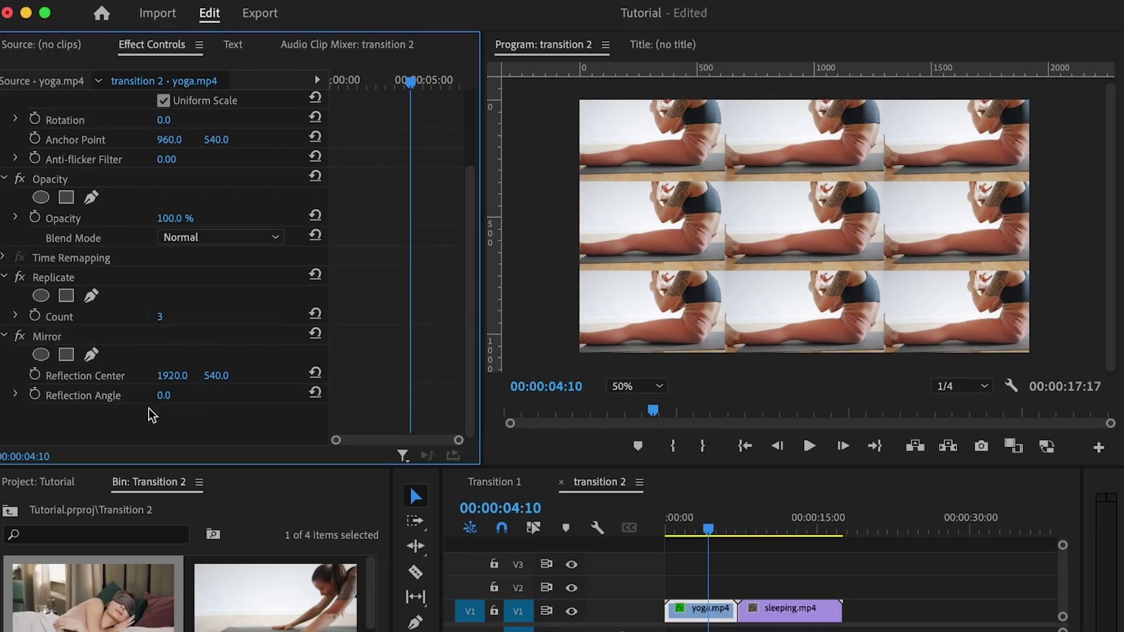
pyautogui.click(168, 395)
pyautogui.write('90')
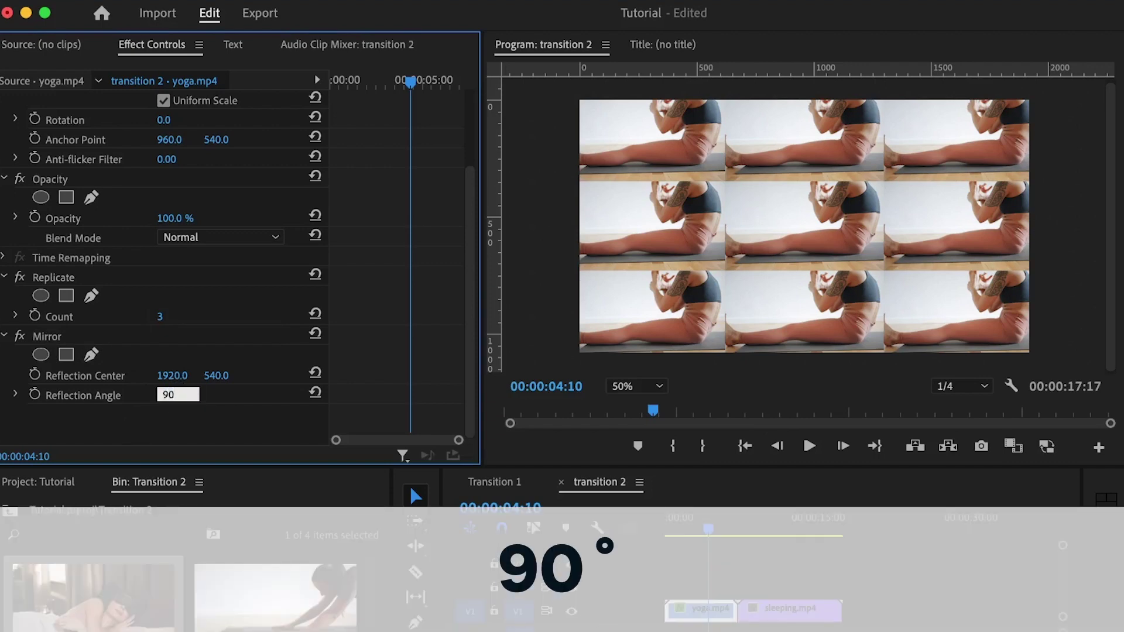
pyautogui.press('Return')
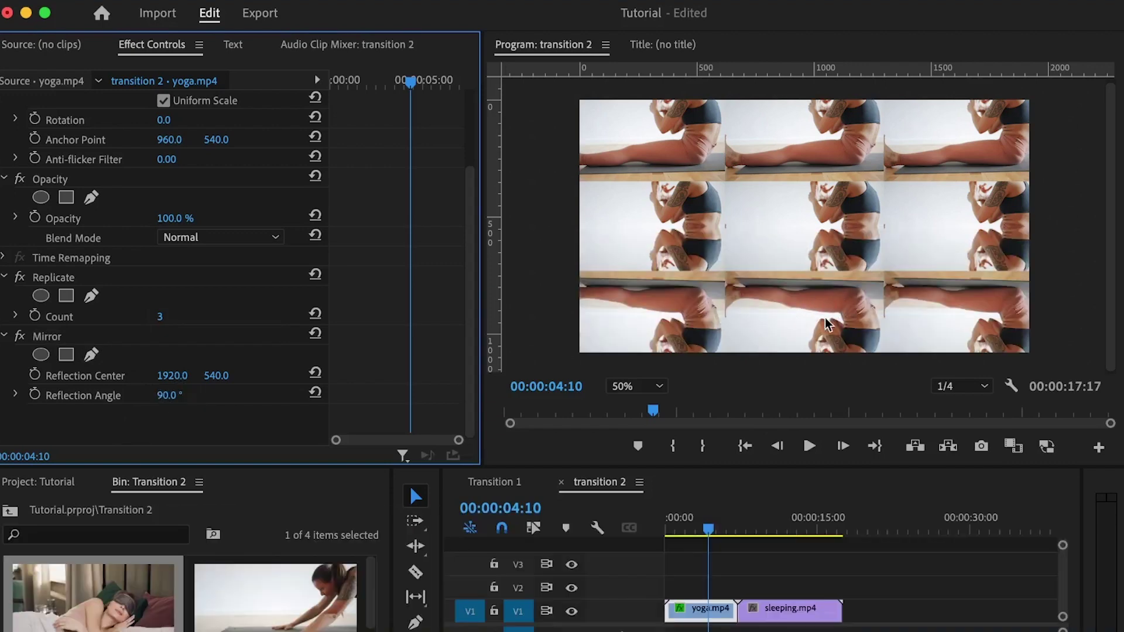
pyautogui.moveTo(219, 382); pyautogui.dragTo(641, 285)
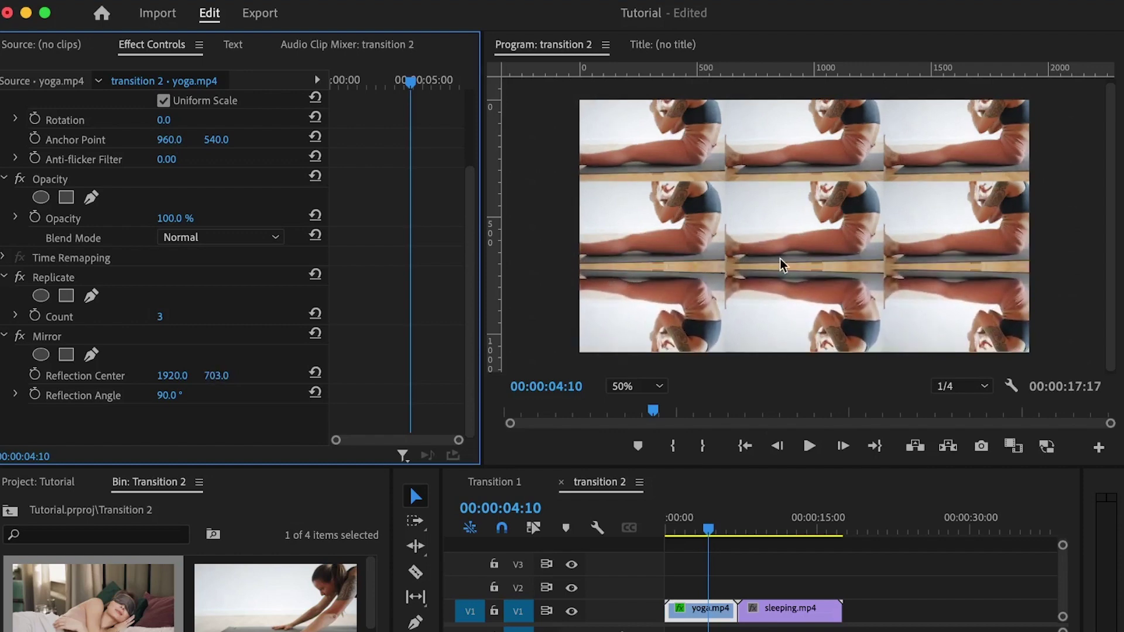
pyautogui.moveTo(315, 382); pyautogui.dragTo(347, 382)
pyautogui.moveTo(673, 285); pyautogui.dragTo(641, 285)
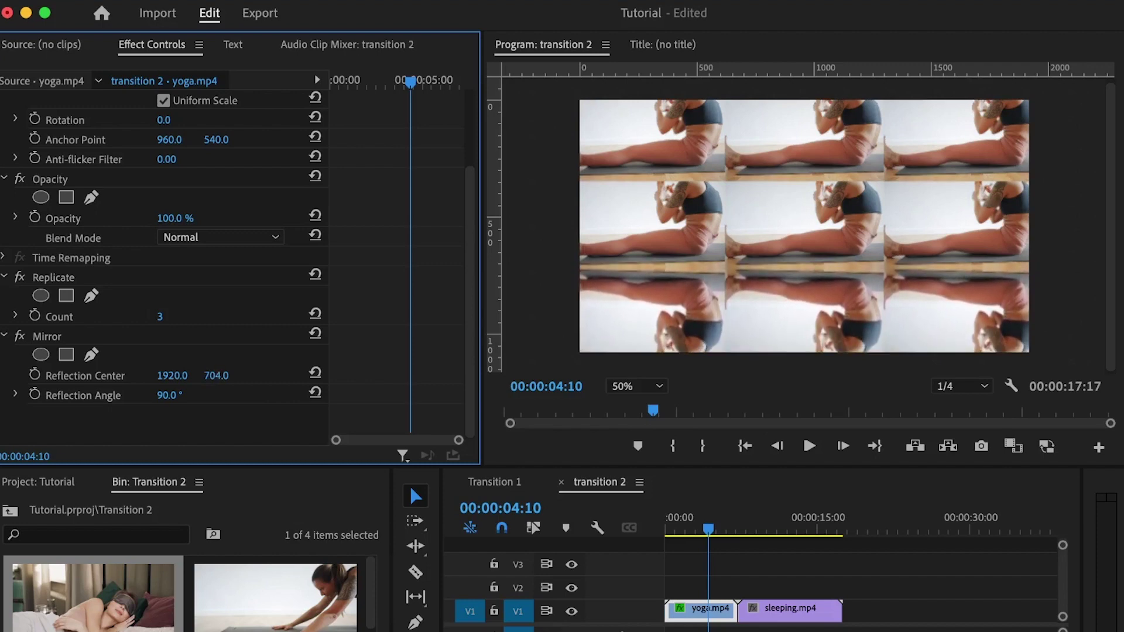
# Add a second Mirror effect to yoga.mp4 with Reflection Angle 180 degrees and Reflection Center 653, 540.
pyautogui.moveTo(1123, 308); pyautogui.dragTo(872, 307)
pyautogui.moveTo(178, 449); pyautogui.dragTo(177, 413)
pyautogui.click(178, 394)
pyautogui.write('180')
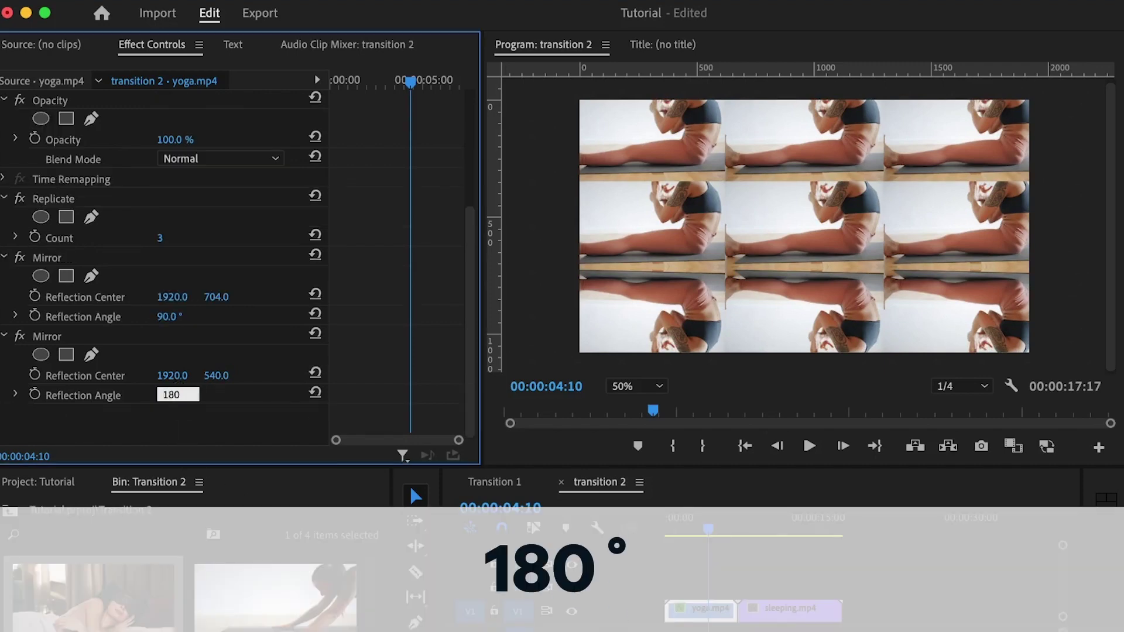
pyautogui.press('Return')
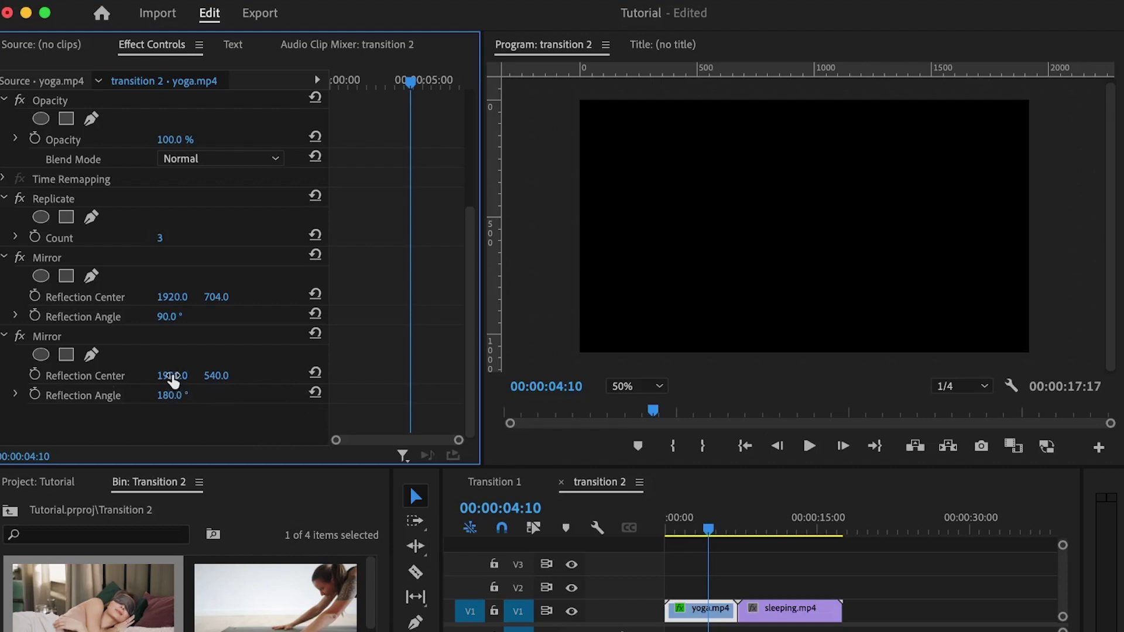
pyautogui.moveTo(172, 375); pyautogui.dragTo(115, 375)
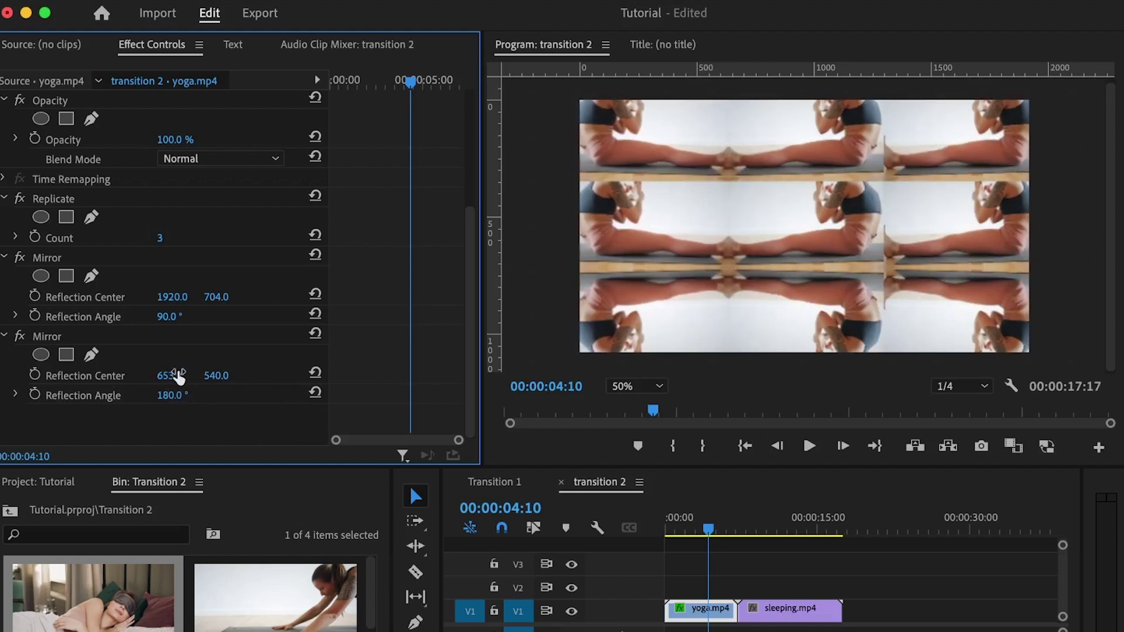
# Add a third Mirror effect to yoga.mp4, keeping Reflection Angle 0 and setting Reflection Center to 1274, 540.
pyautogui.moveTo(135, 427); pyautogui.dragTo(134, 430)
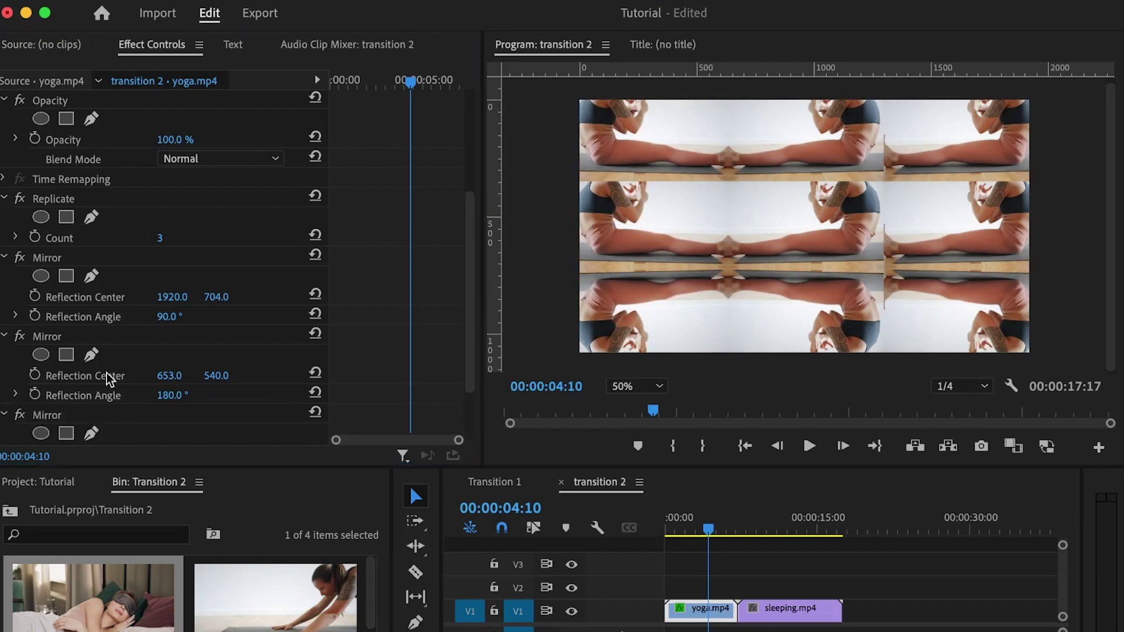
pyautogui.scroll(-3, 109, 379)
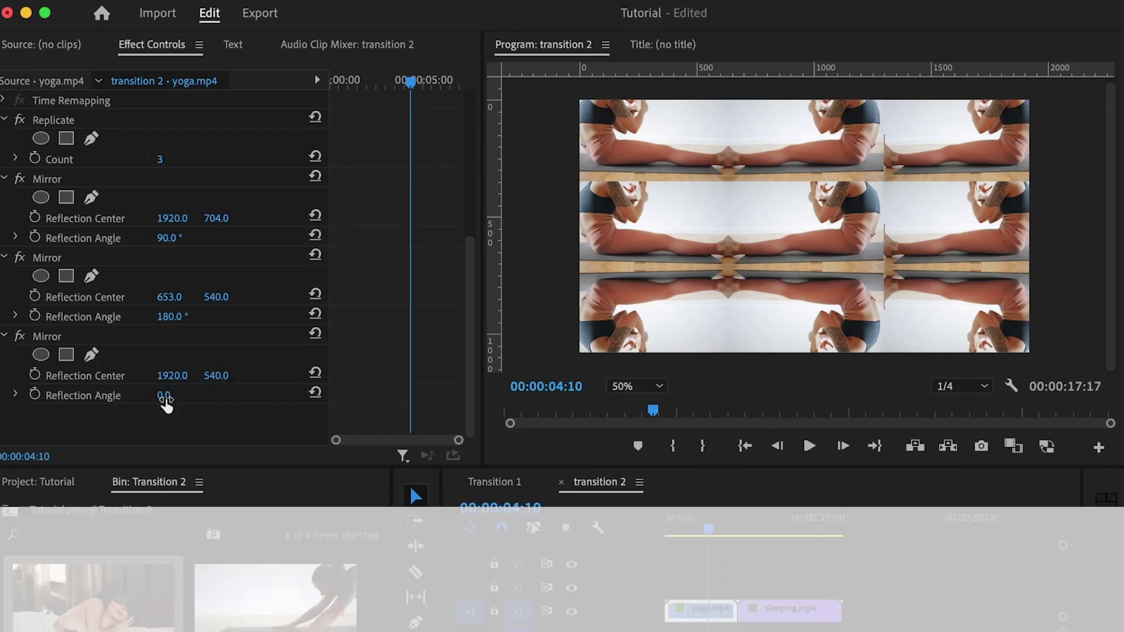
pyautogui.moveTo(172, 376)
pyautogui.mouseDown()
pyautogui.moveTo(62, 375)
pyautogui.moveTo(179, 377)
pyautogui.mouseUp()
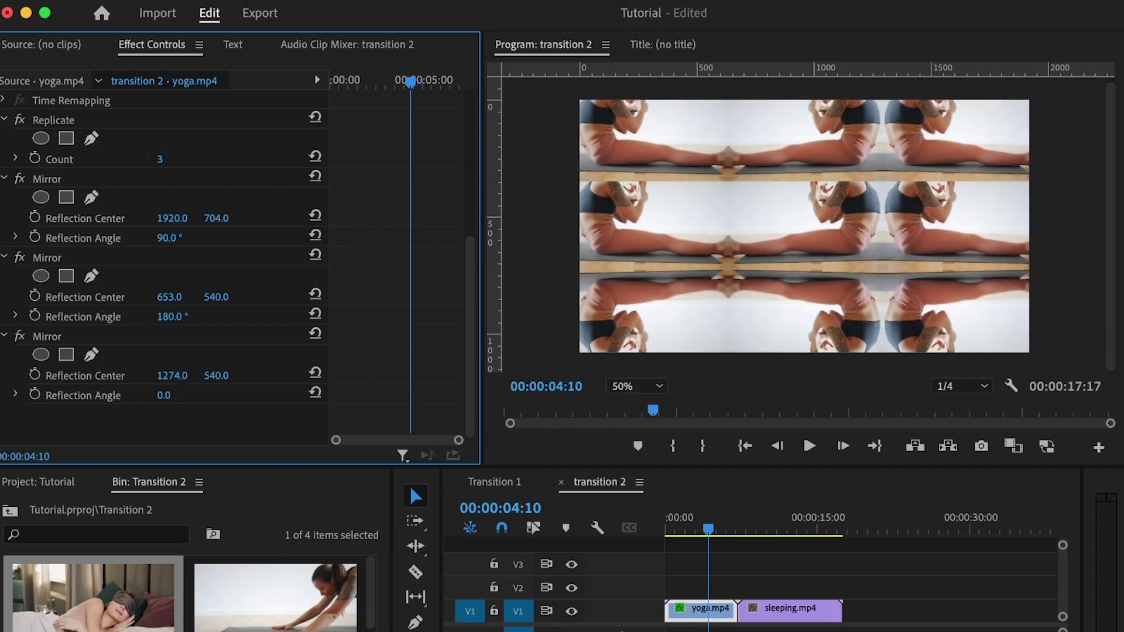
# Add a fourth Mirror effect to yoga.mp4 with Reflection Angle -90 degrees and Reflection Center 1920, 360.
pyautogui.moveTo(122, 456); pyautogui.dragTo(103, 421)
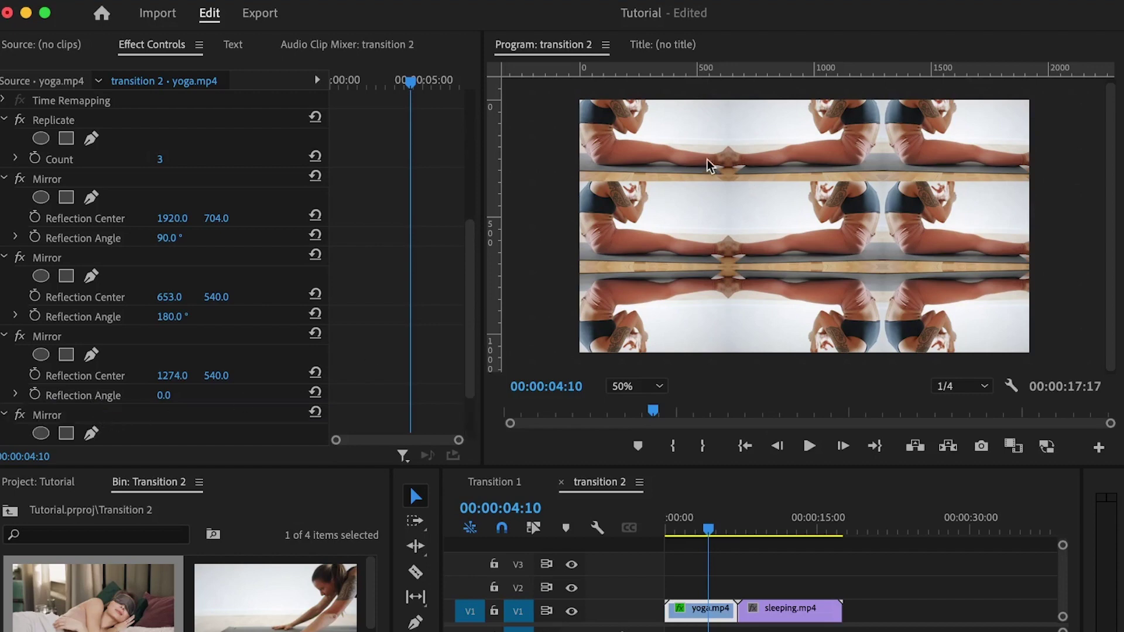
pyautogui.scroll(-4, 251, 402)
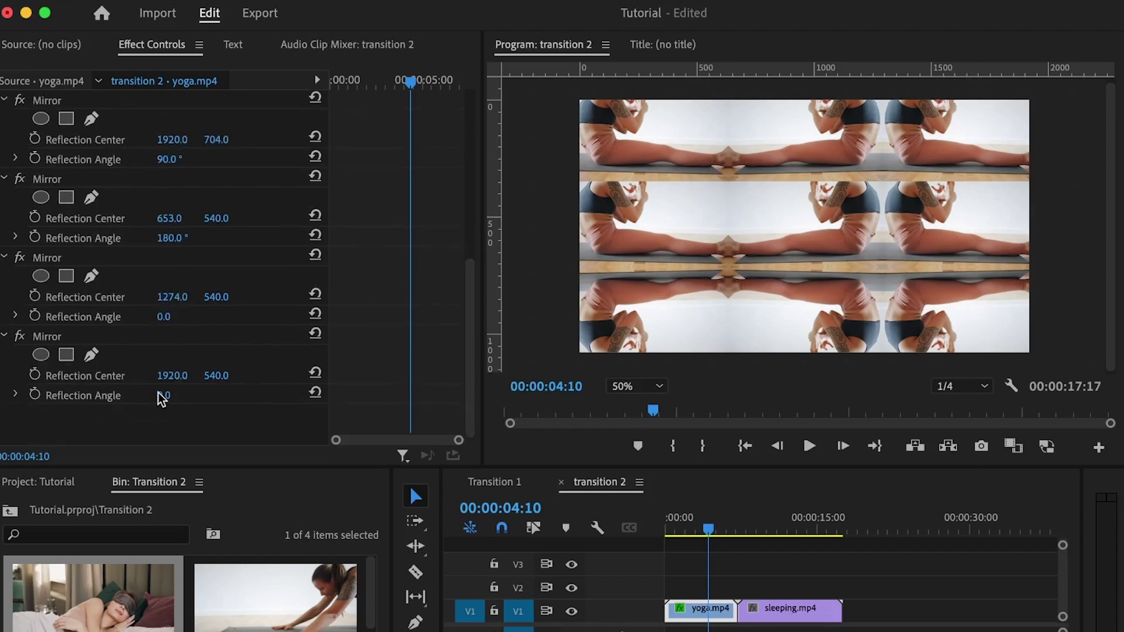
pyautogui.click(166, 395)
pyautogui.write('-90')
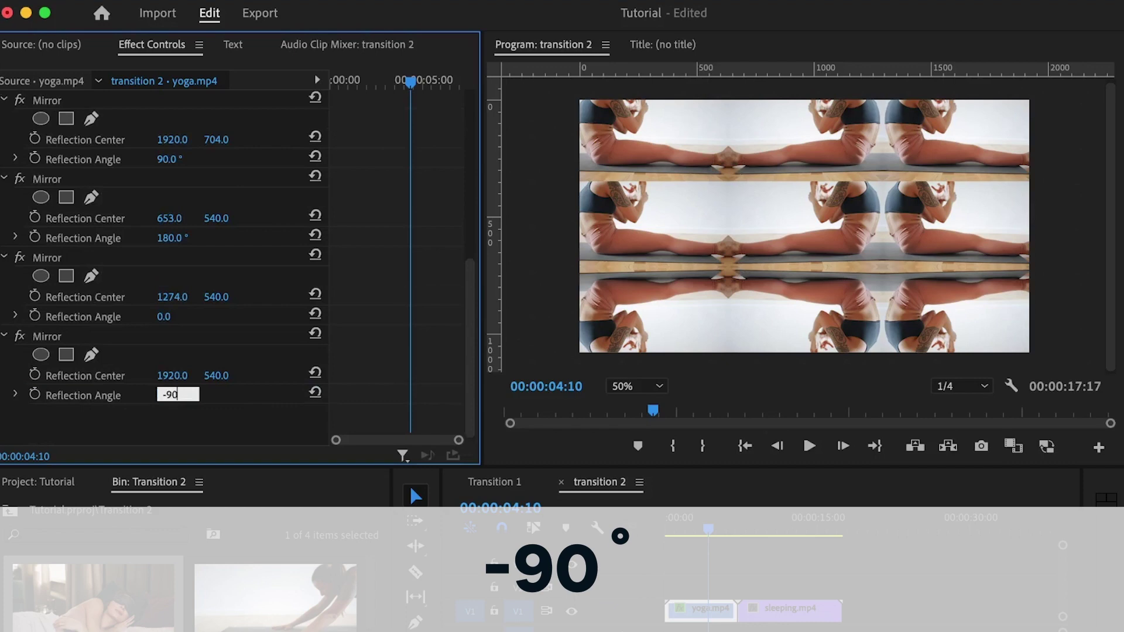
pyautogui.press('Return')
pyautogui.moveTo(216, 375); pyautogui.dragTo(162, 376)
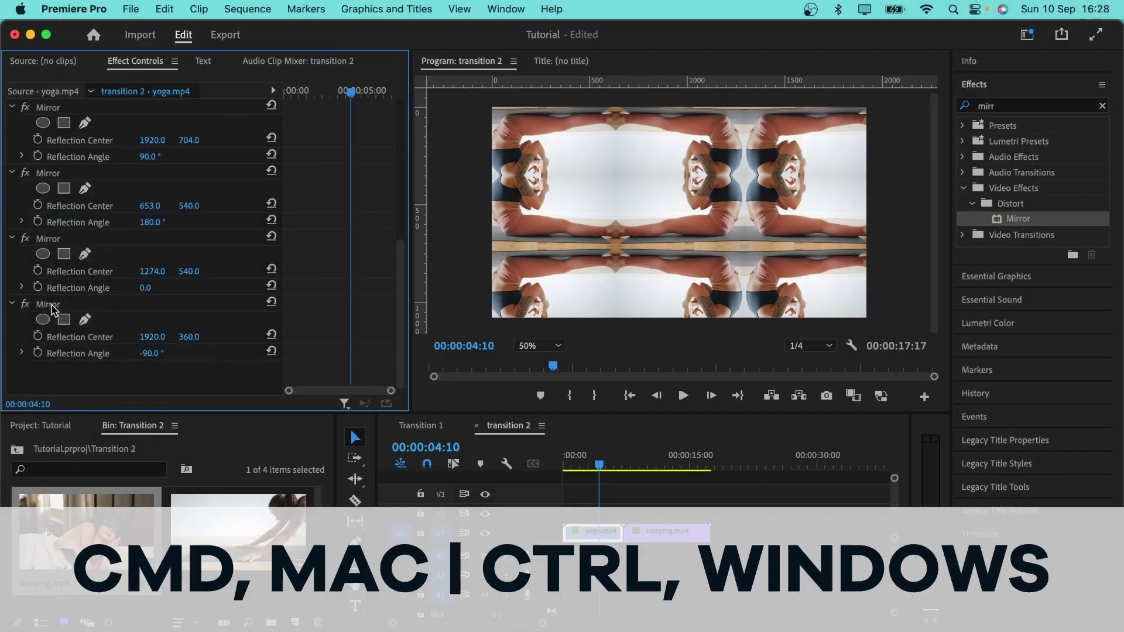
# Save the Replicate effect and all four Mirror effects of yoga.mp4 together as a preset named rm.
pyautogui.keyDown('super'); pyautogui.click(50, 239); pyautogui.keyUp('super')
pyautogui.keyDown('super'); pyautogui.click(48, 305); pyautogui.keyUp('super')
pyautogui.keyDown('super'); pyautogui.click(51, 174); pyautogui.keyUp('super')
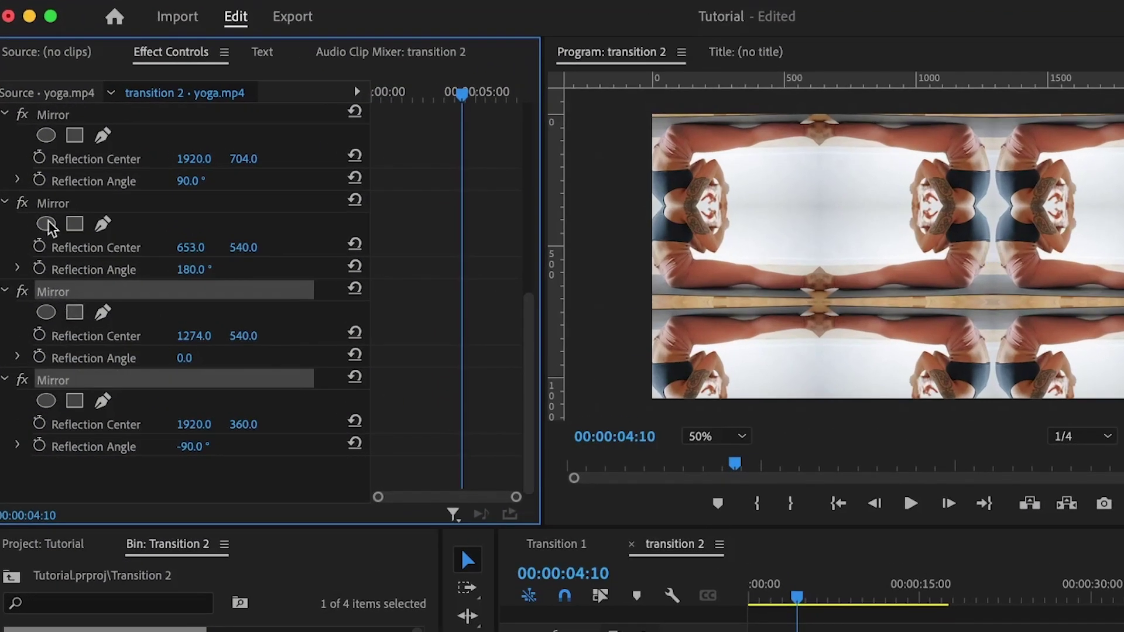
pyautogui.scroll(4, 61, 208)
pyautogui.keyDown('super'); pyautogui.click(66, 242); pyautogui.keyUp('super')
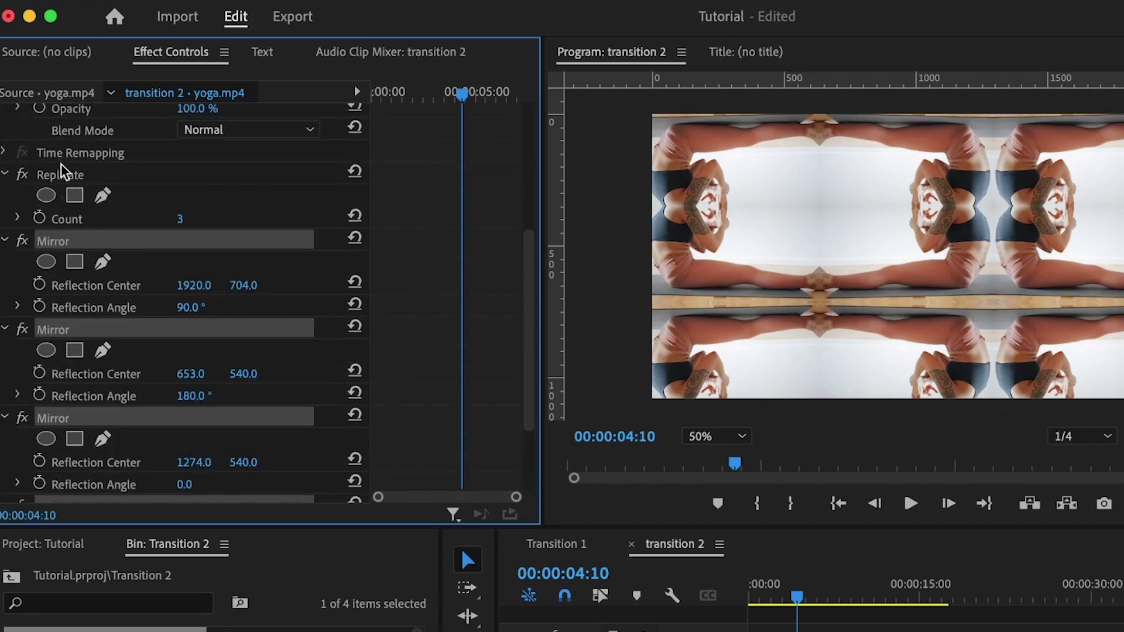
pyautogui.keyDown('super'); pyautogui.click(61, 178); pyautogui.keyUp('super')
pyautogui.rightClick(60, 178)
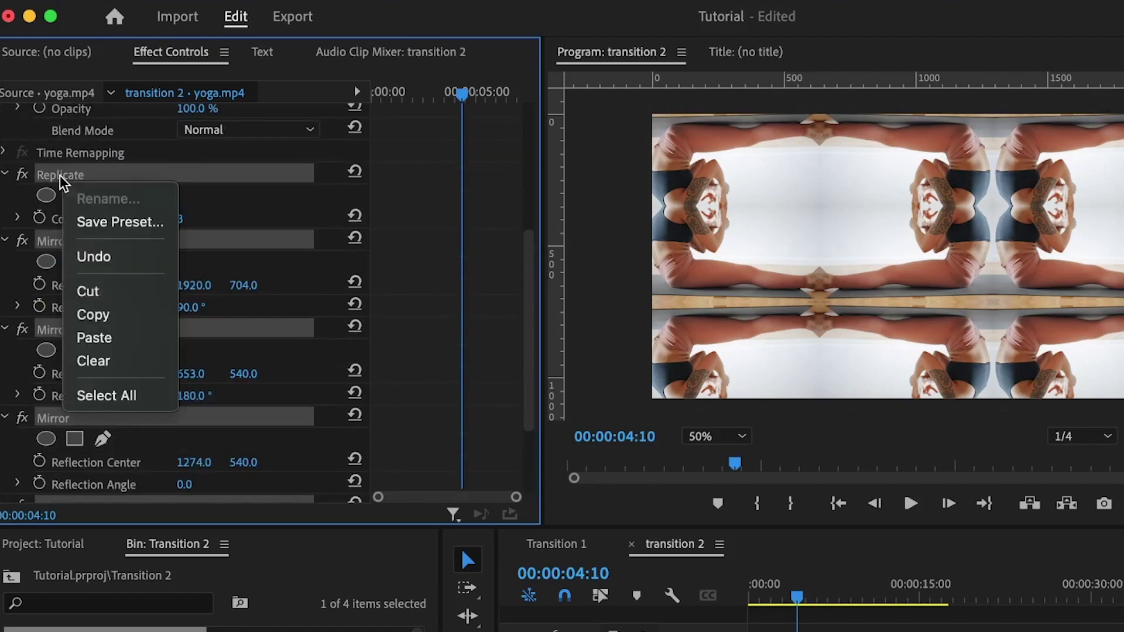
pyautogui.click(116, 226)
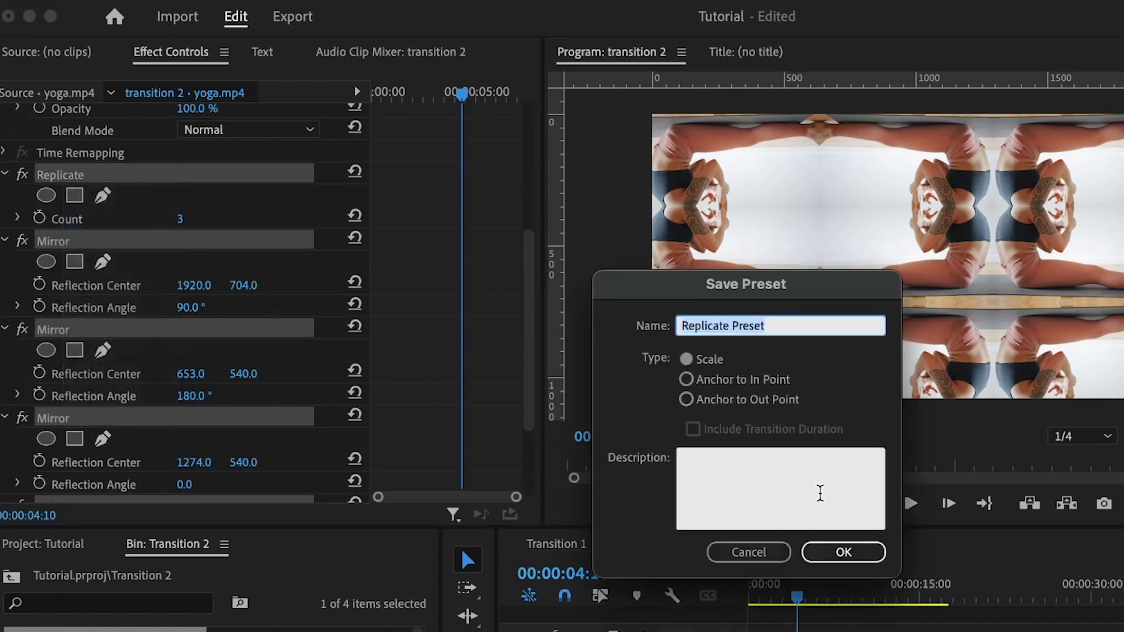
pyautogui.write('r')
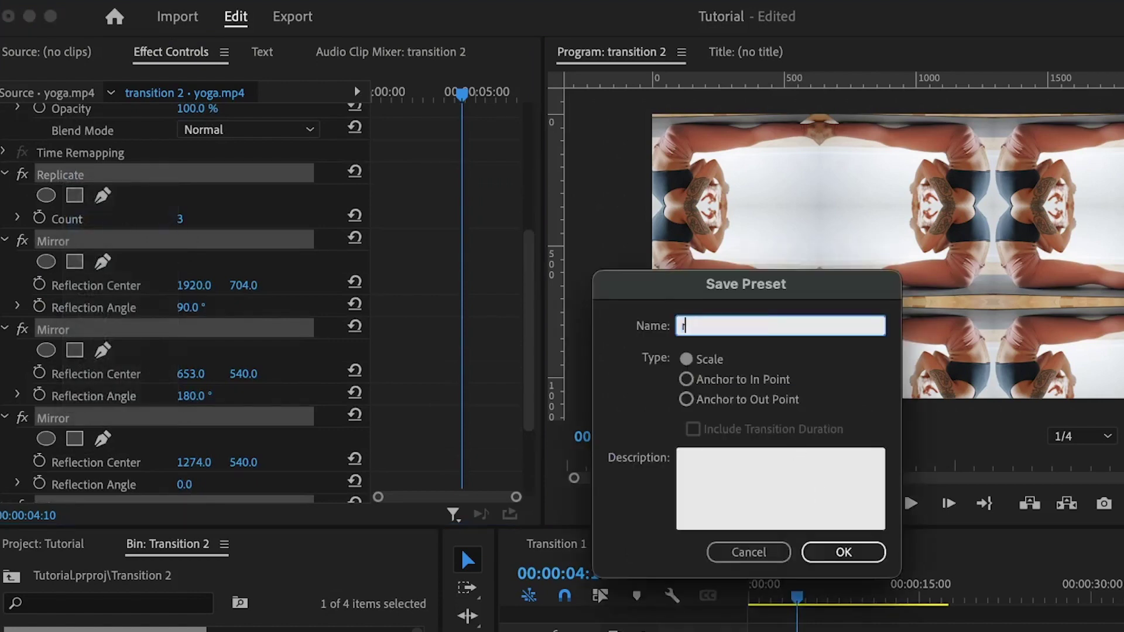
pyautogui.write('m')
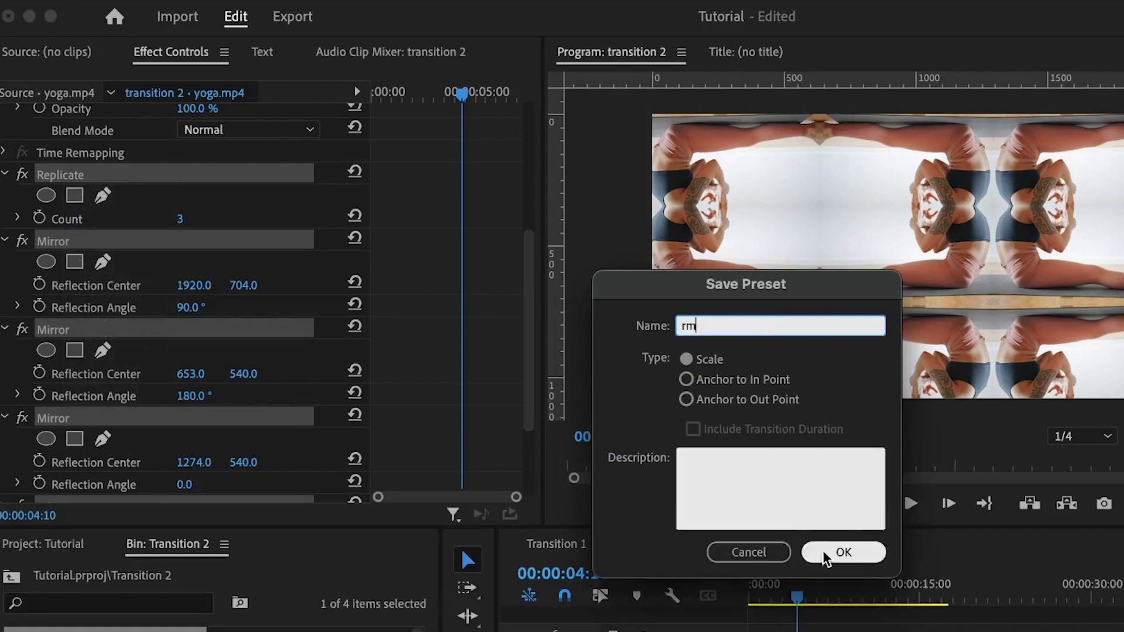
pyautogui.click(843, 550)
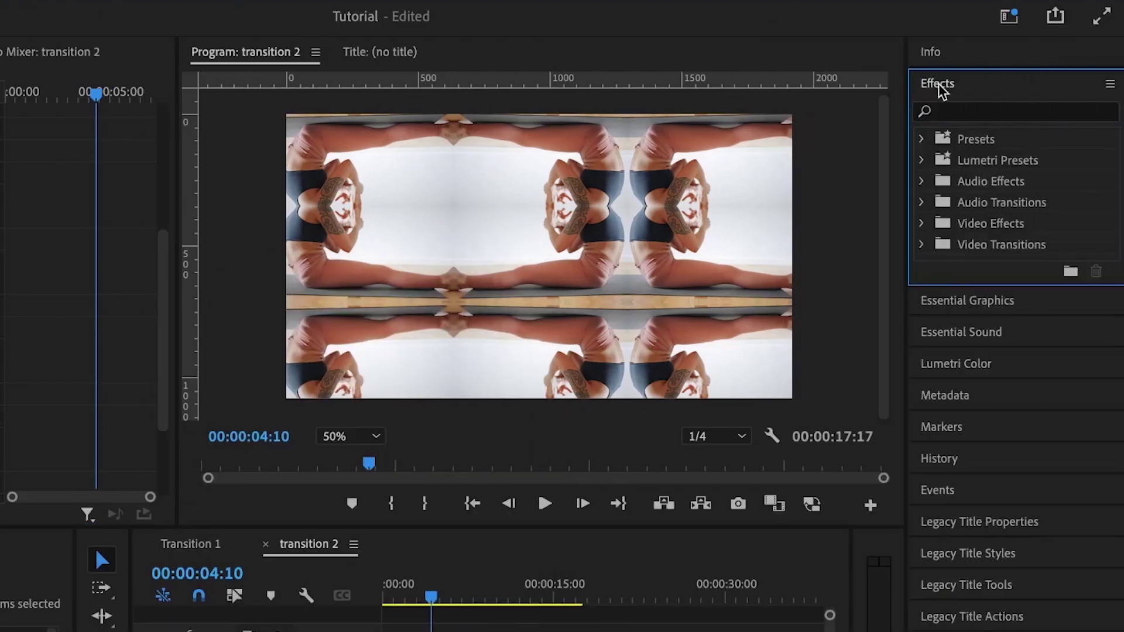
# Apply the saved rm preset to sleeping.mp4 and fine-tune the clip's effect values to clean up the tiled edges.
pyautogui.click(921, 139)
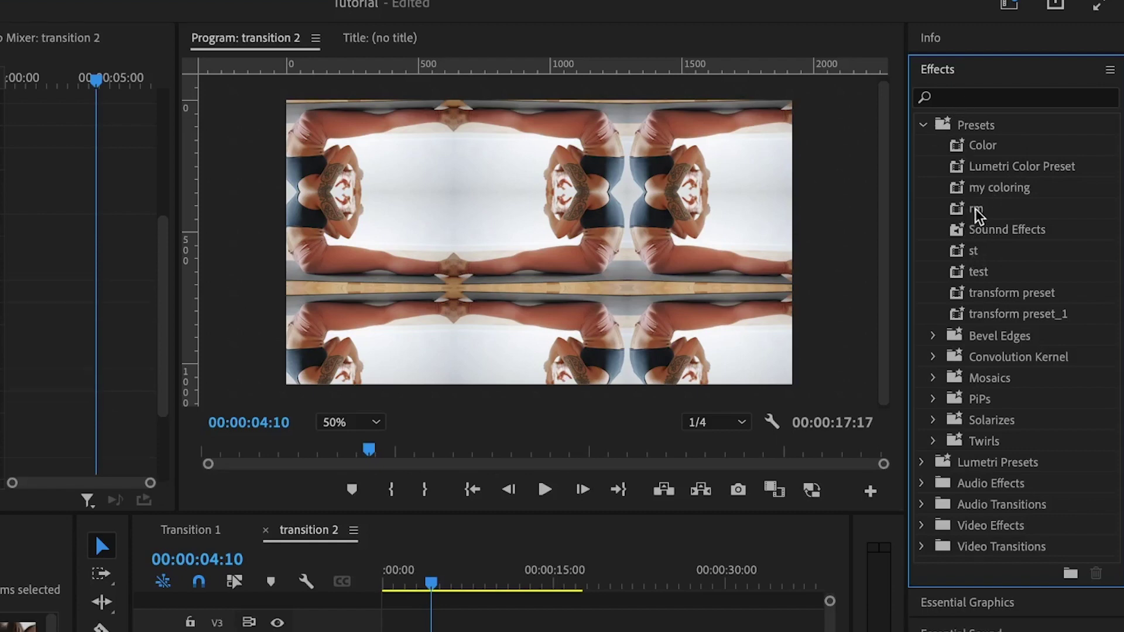
pyautogui.moveTo(976, 226); pyautogui.dragTo(499, 550)
pyautogui.click(509, 454)
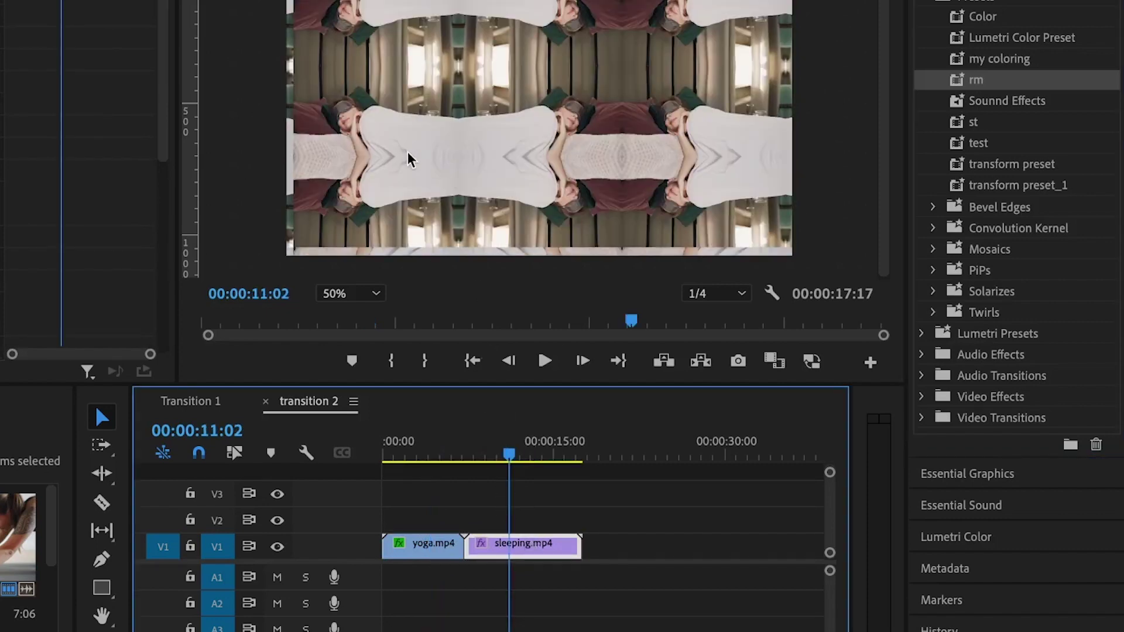
pyautogui.scroll(-5, 113, 243)
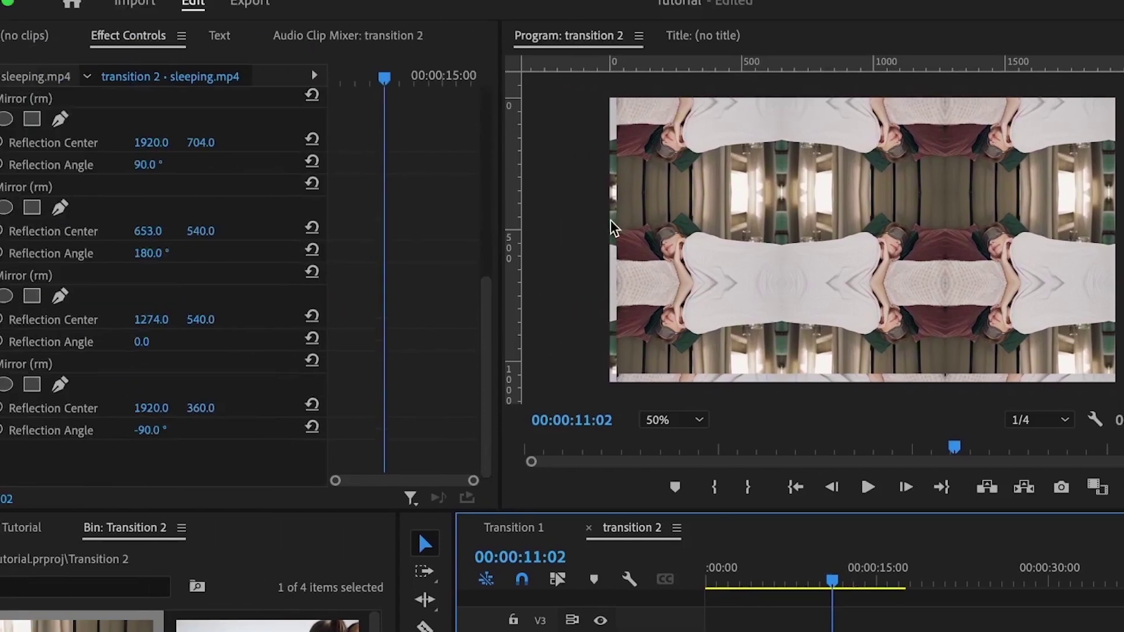
pyautogui.scroll(3, 153, 364)
pyautogui.moveTo(152, 364); pyautogui.dragTo(142, 364)
pyautogui.moveTo(200, 269); pyautogui.dragTo(208, 269)
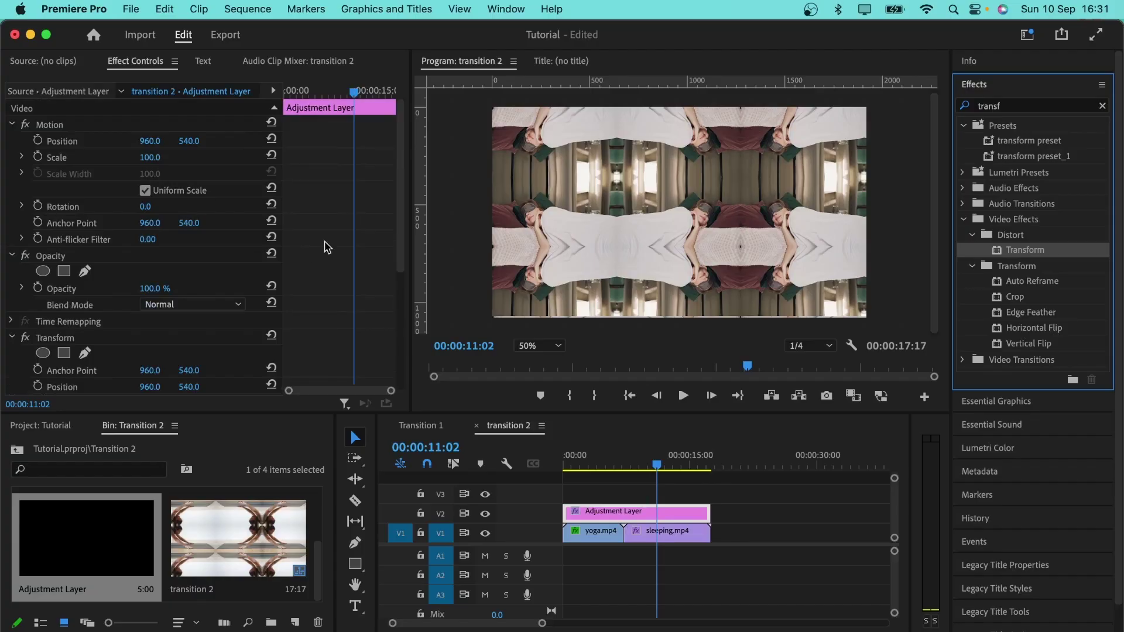
# Set the Transform effect's Scale to 300 on the adjustment layer above both clips.
pyautogui.scroll(-5, 326, 247)
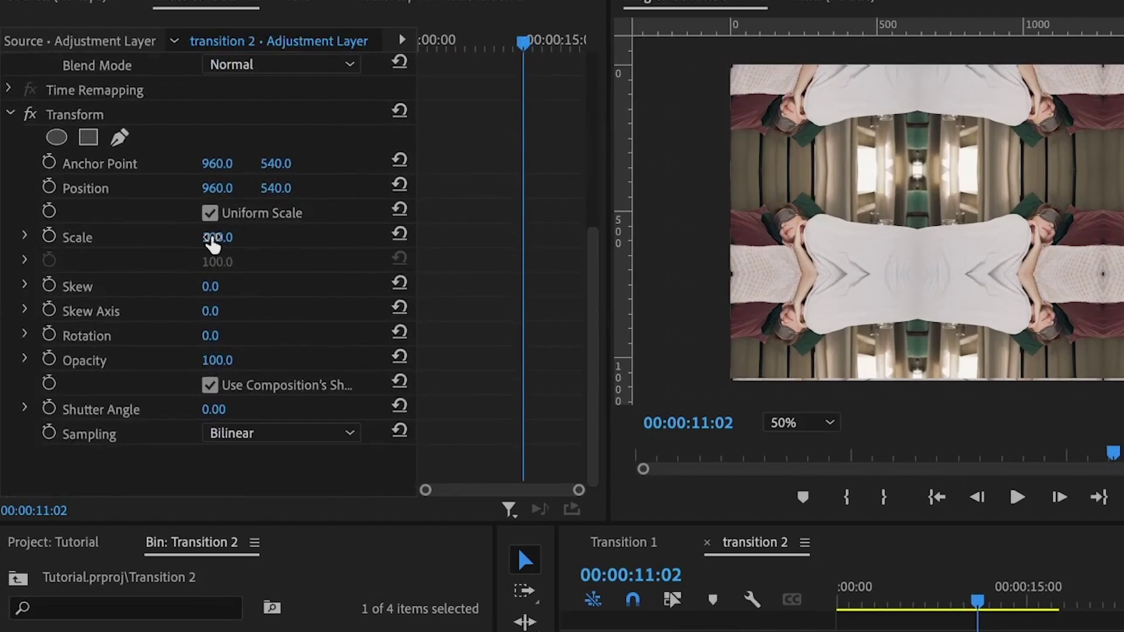
pyautogui.click(147, 223)
pyautogui.write('300')
pyautogui.press('Return')
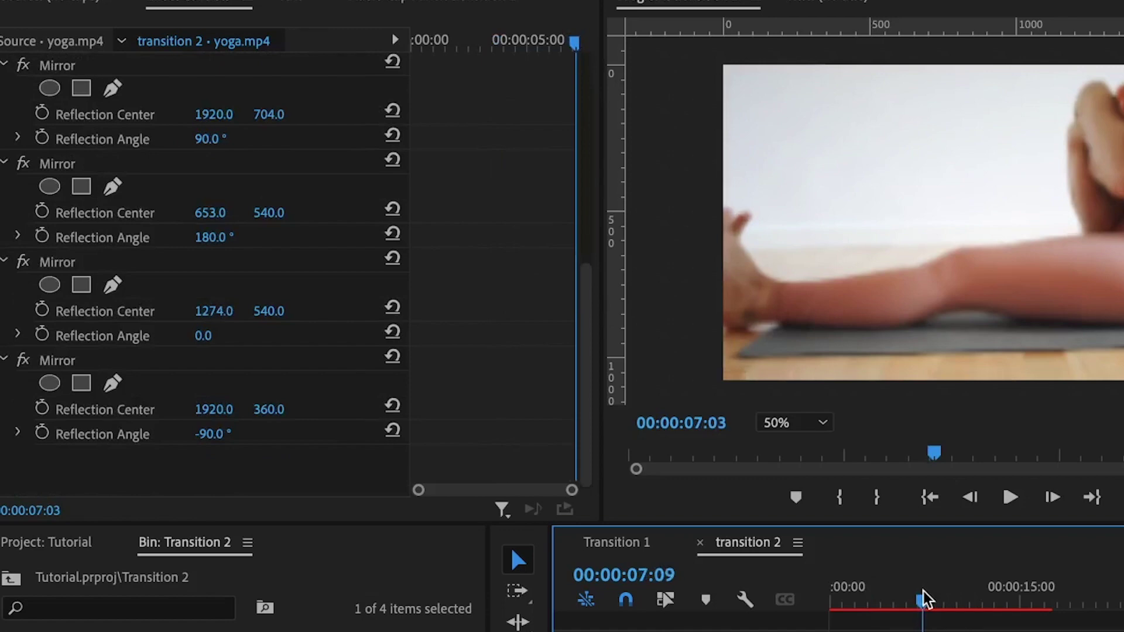
# Start Position keyframing in the adjustment layer's Transform effect at 00:00:06:26, ten frames before the cut, keeping Position at 960, 540.
pyautogui.moveTo(923, 596); pyautogui.dragTo(920, 592)
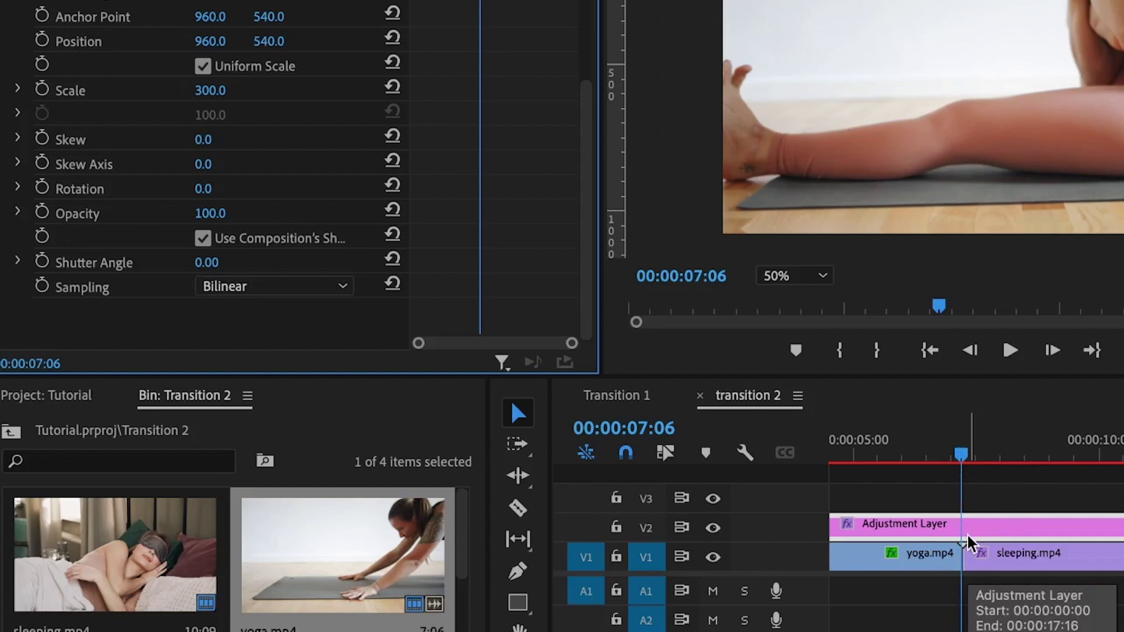
pyautogui.hotkey('shift', 'Left')
pyautogui.hotkey('shift', 'Left')
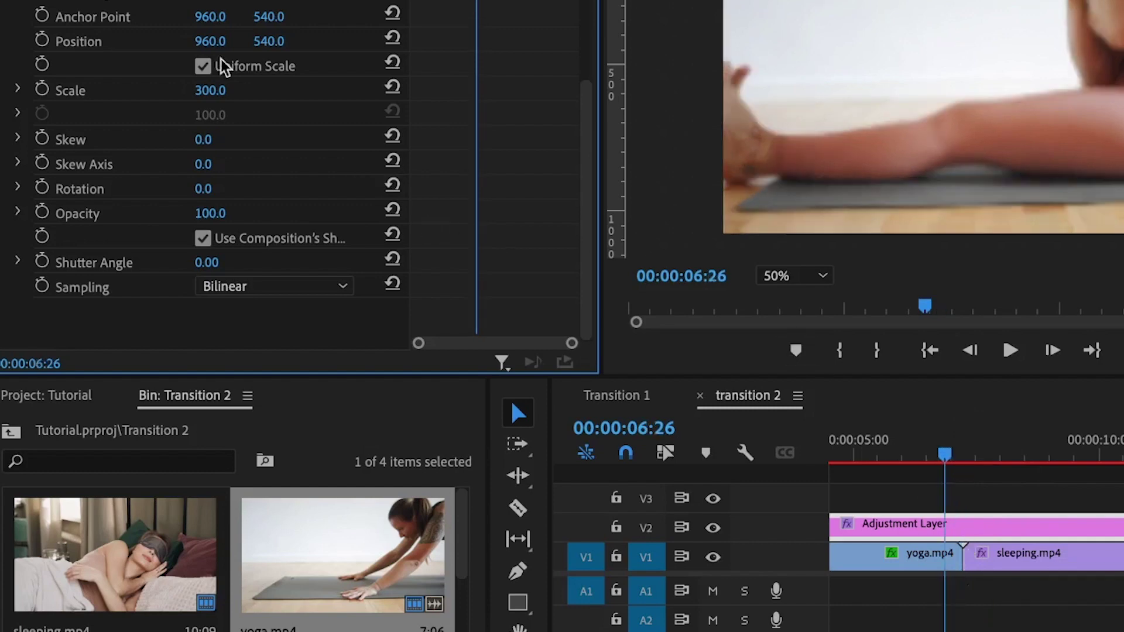
pyautogui.click(42, 39)
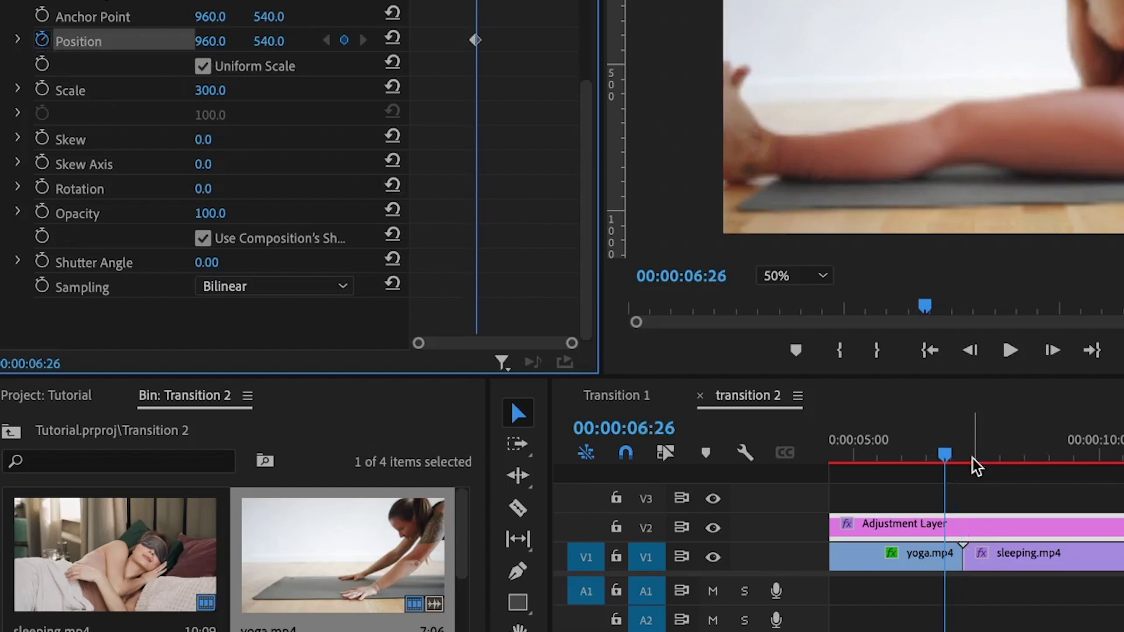
# Add a second Transform Position keyframe at 00:00:07:16, ten frames past the cut, with Position set to -950, 540.
pyautogui.hotkey('shift', 'Right')
pyautogui.hotkey('shift', 'Right')
pyautogui.hotkey('shift', 'Right')
pyautogui.hotkey('shift', 'Right')
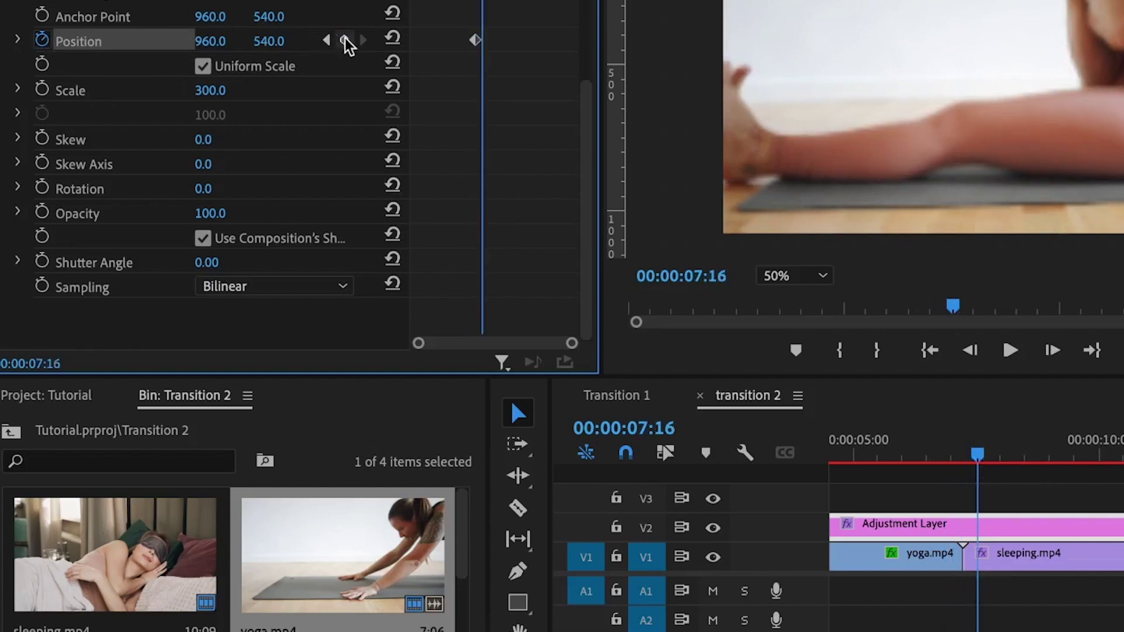
pyautogui.scroll(5, 438, 49)
pyautogui.moveTo(221, 40); pyautogui.dragTo(5, 40)
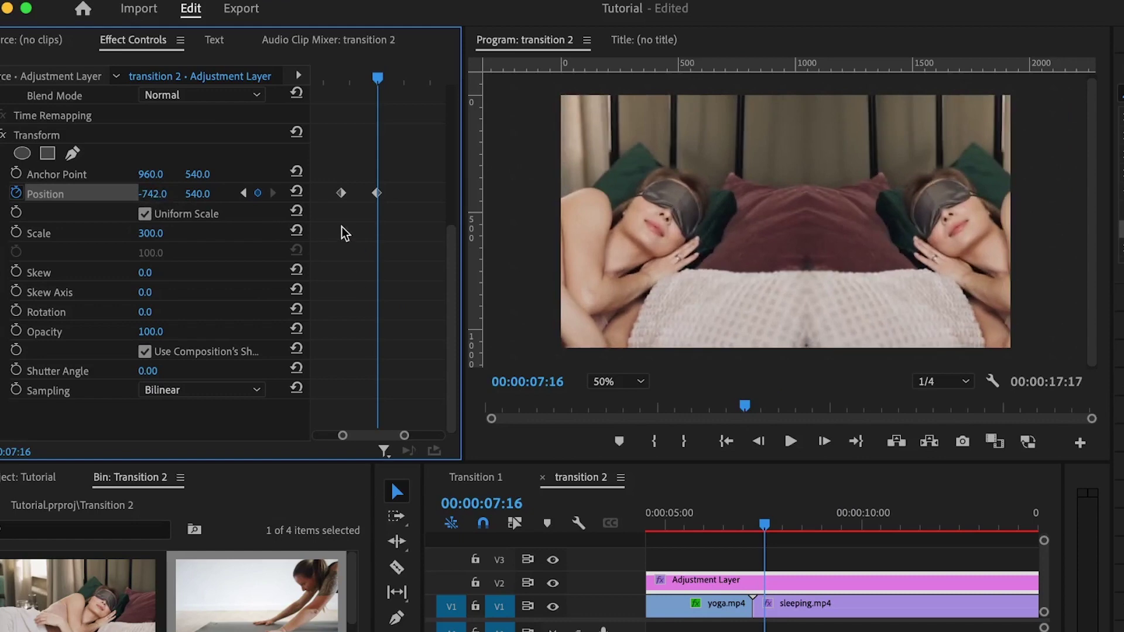
pyautogui.moveTo(155, 194); pyautogui.dragTo(179, 193)
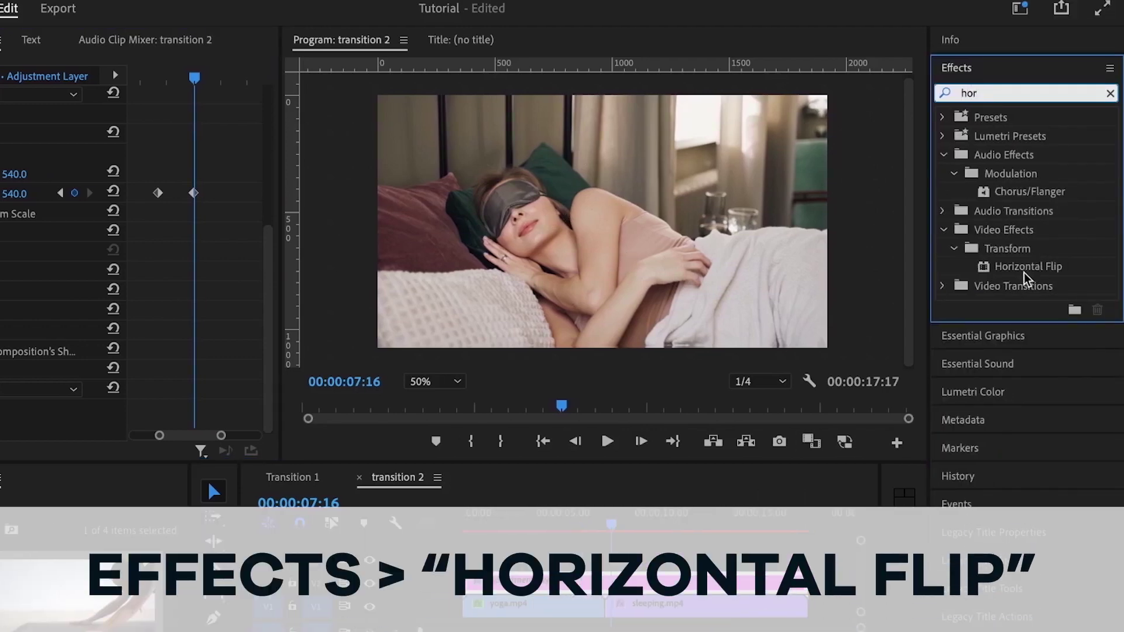
# Ease both Transform Position keyframes and shape the velocity graph to start slowly and rise steeply to a peak at the second keyframe.
pyautogui.moveTo(1024, 272); pyautogui.dragTo(658, 609)
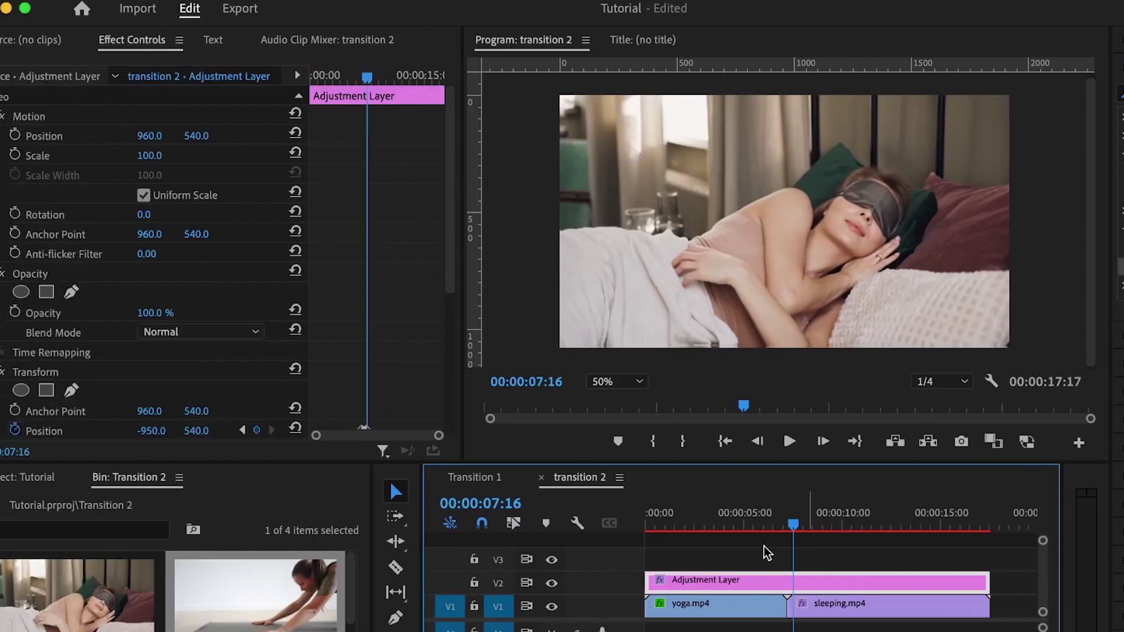
pyautogui.scroll(-5, 196, 322)
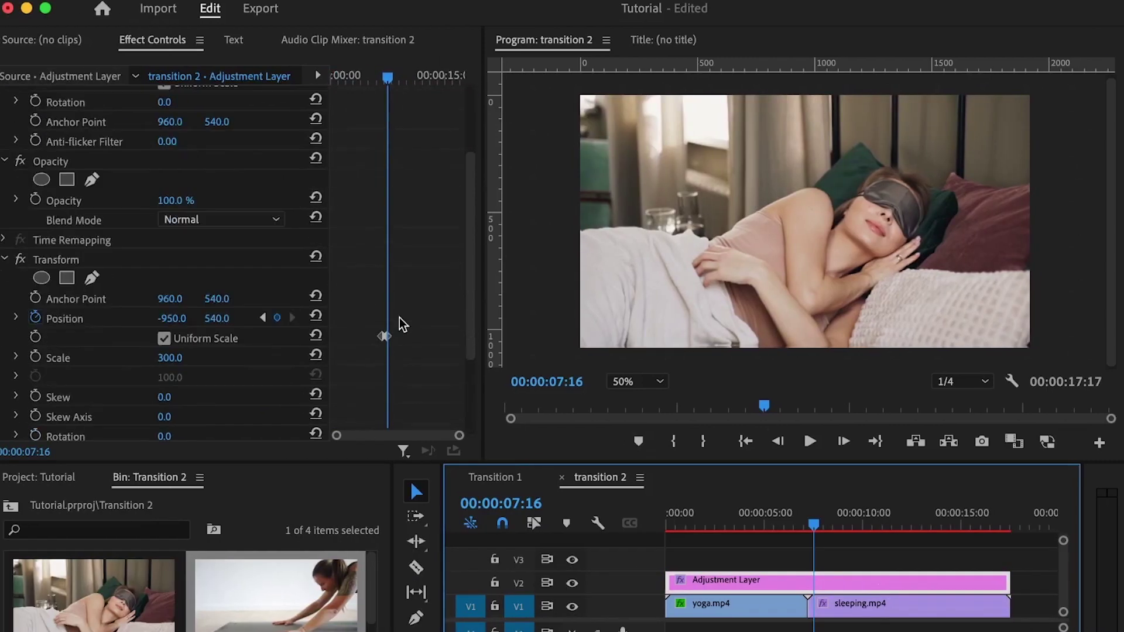
pyautogui.click(15, 319)
pyautogui.scroll(4, 390, 331)
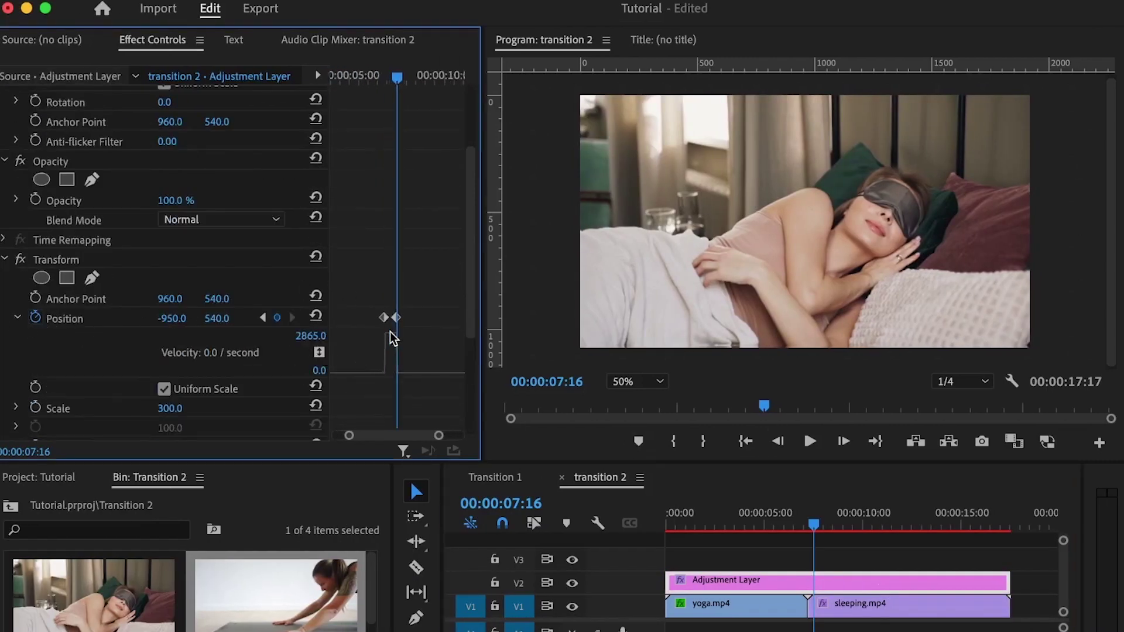
pyautogui.moveTo(439, 267); pyautogui.dragTo(374, 349)
pyautogui.scroll(2, 358, 369)
pyautogui.scroll(-1, 359, 371)
pyautogui.moveTo(390, 378); pyautogui.dragTo(400, 379)
pyautogui.scroll(-5, 266, 267)
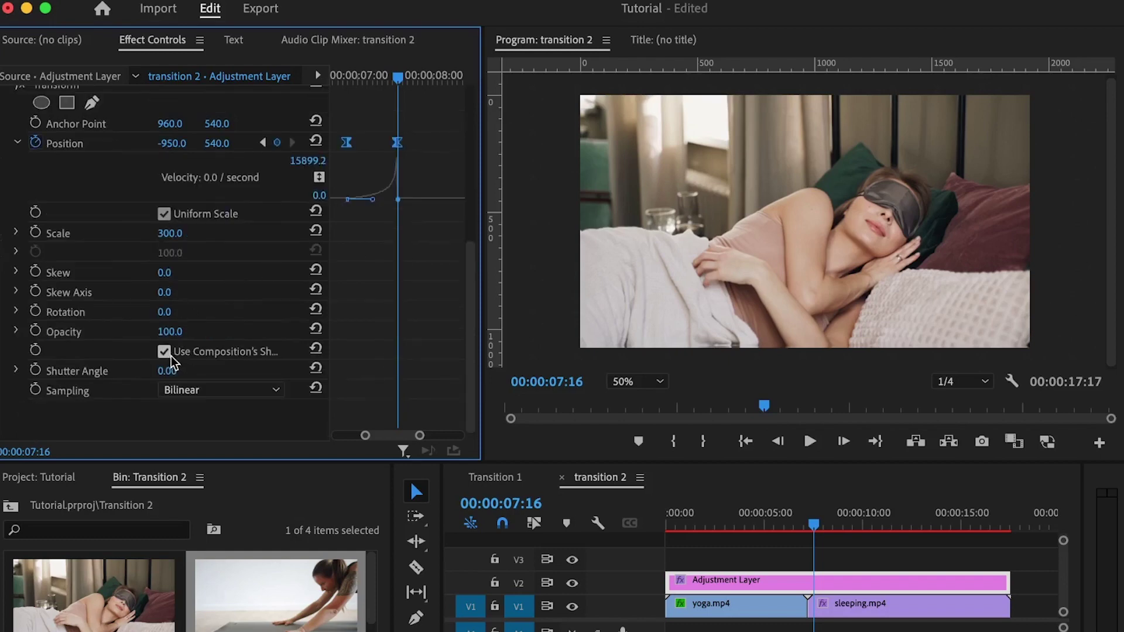
# Turn off Use Composition's Shutter Angle in the Transform effect and set Shutter Angle to 360.
pyautogui.click(184, 371)
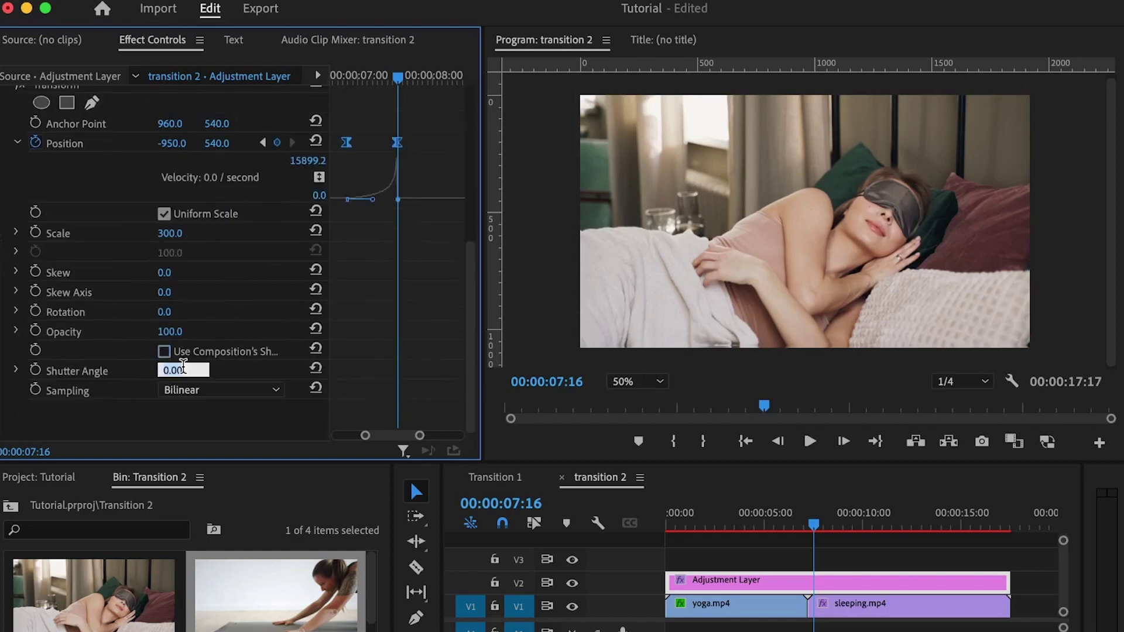
pyautogui.write('360')
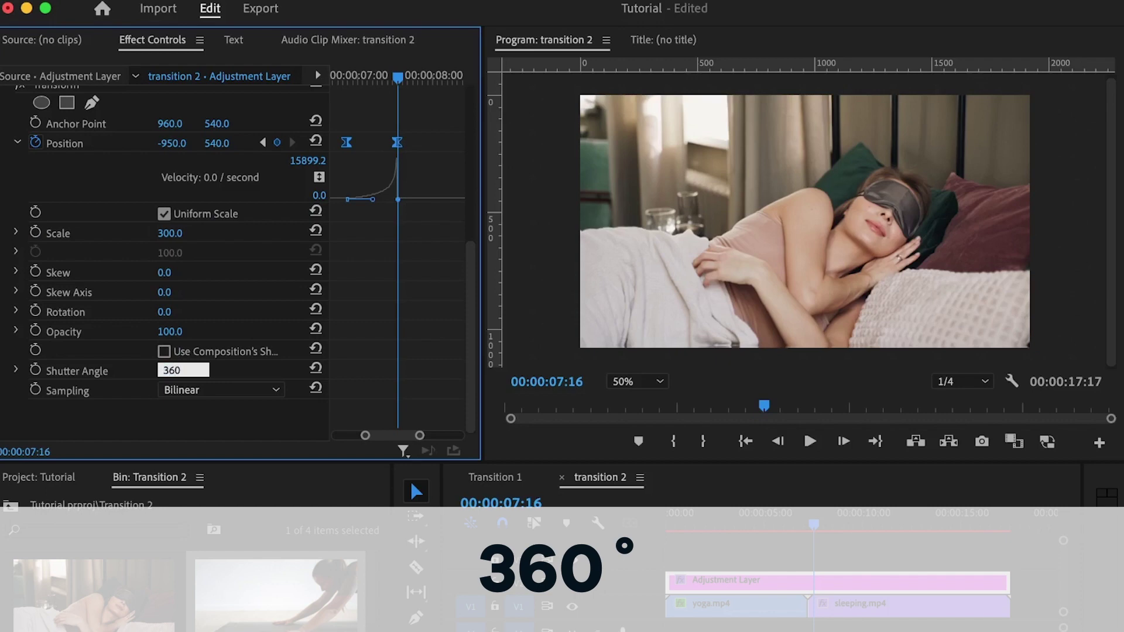